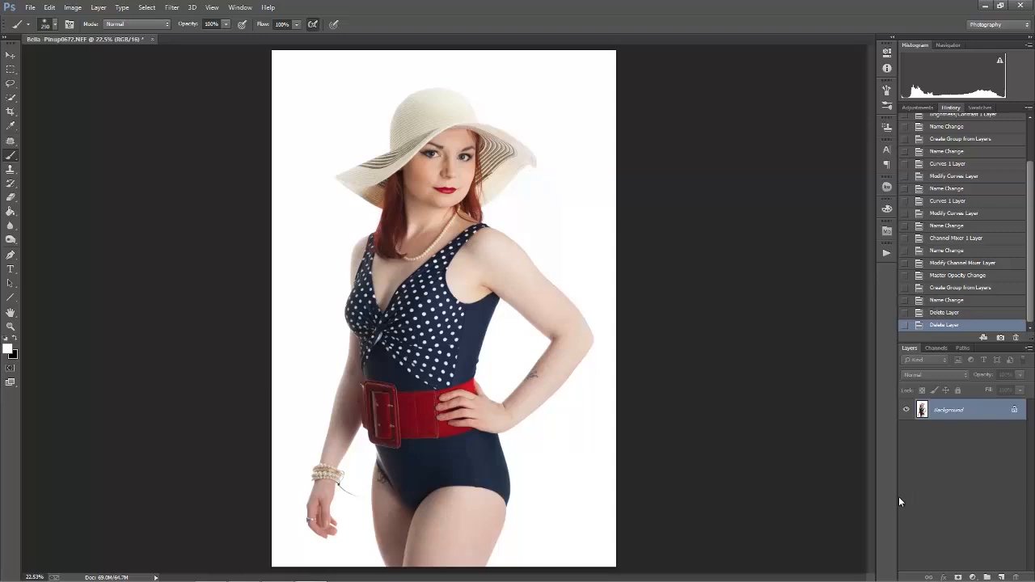
Step: Duplicate the Background layer and add a new empty layer named "cleanup" above the copy
key("ctrl+j")
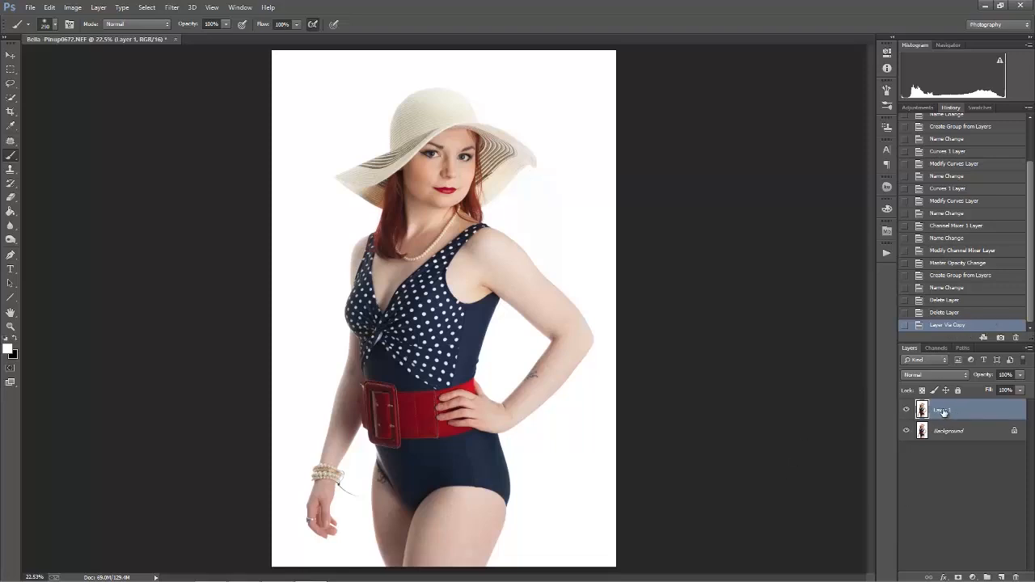
left_click(906, 433)
left_click(1001, 577)
double_click(941, 411)
type("de")
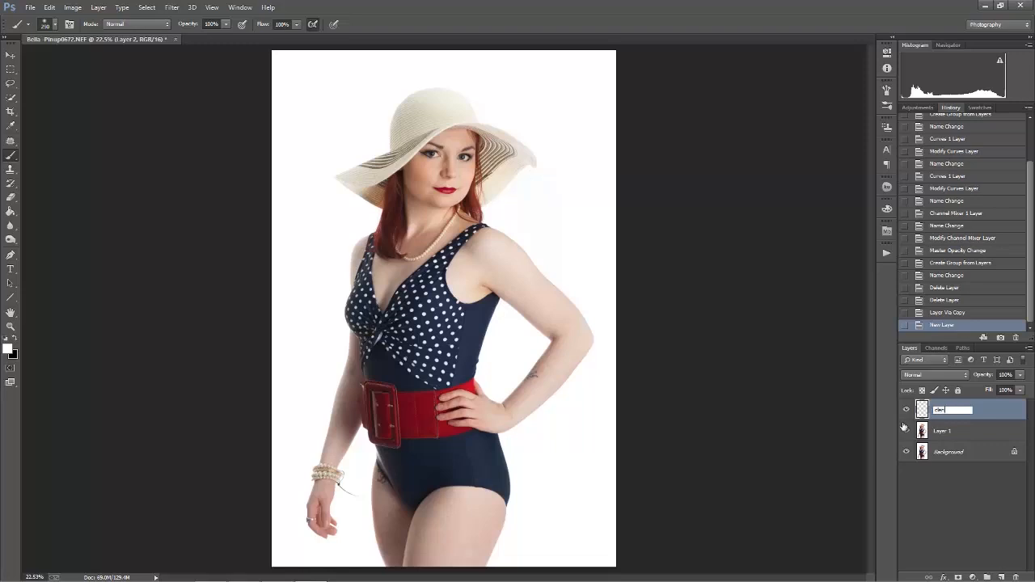
key("Return")
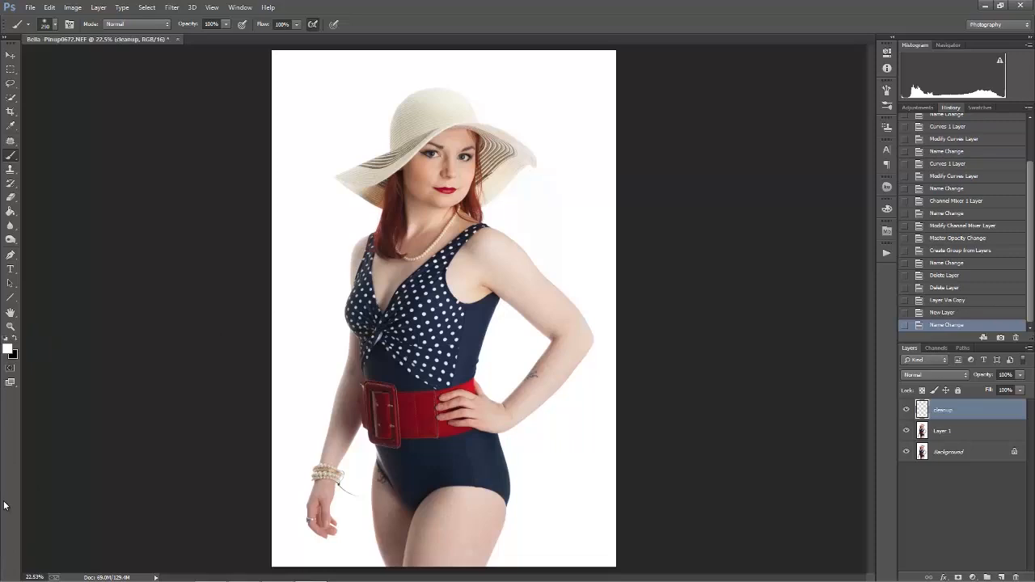
Step: On the cleanup layer, heal the blemish below the eye with the Spot Healing Brush and clone skin over the spot between the eyebrows
key("ctrl+plus")
key("ctrl+plus")
key("ctrl+plus")
key("ctrl+plus")
key("ctrl+plus")
left_click_drag(191, 125, 480, 369)
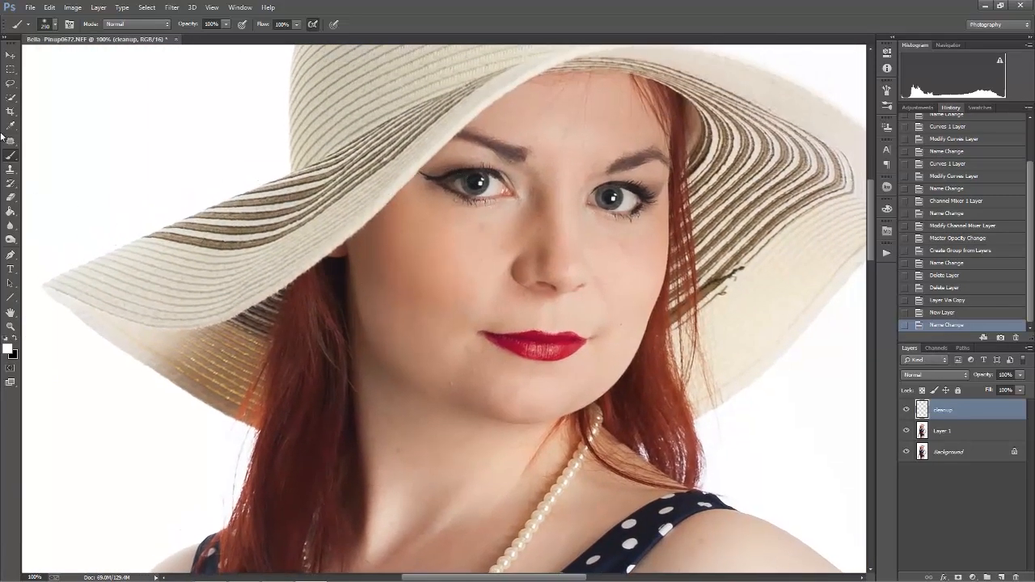
left_click_drag(9, 141, 52, 143)
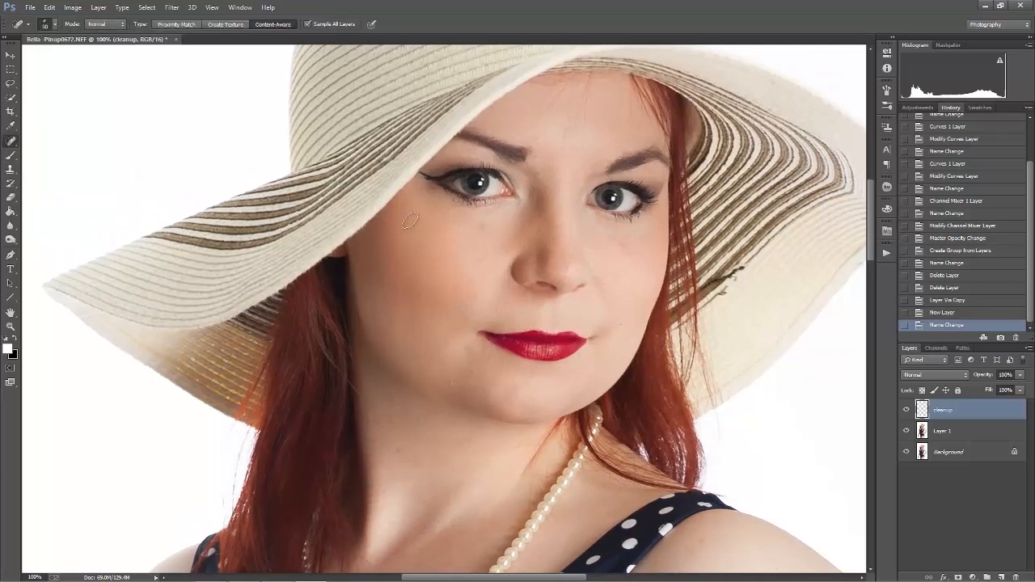
left_click(487, 226)
left_click_drag(485, 226, 482, 226)
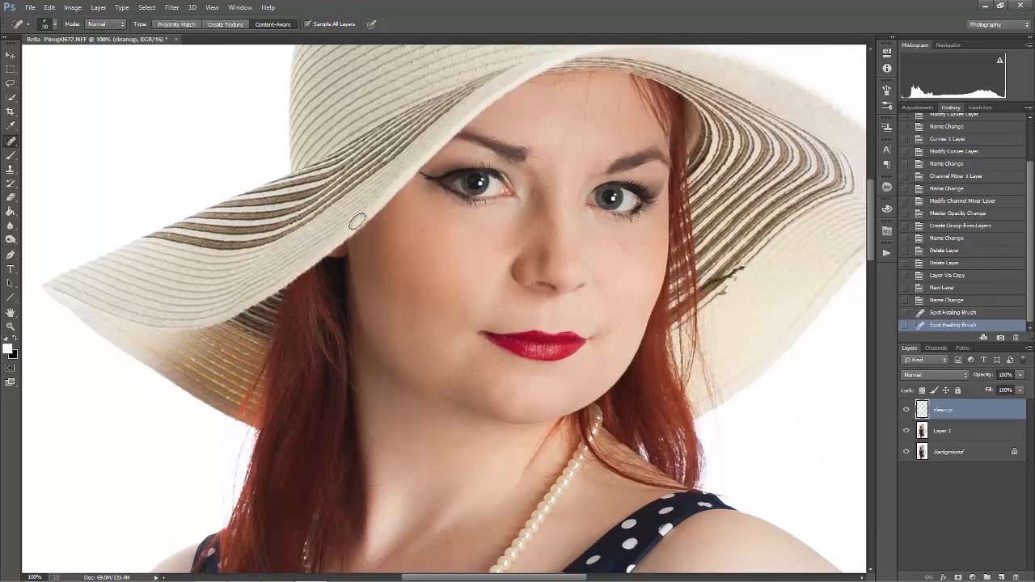
key("s")
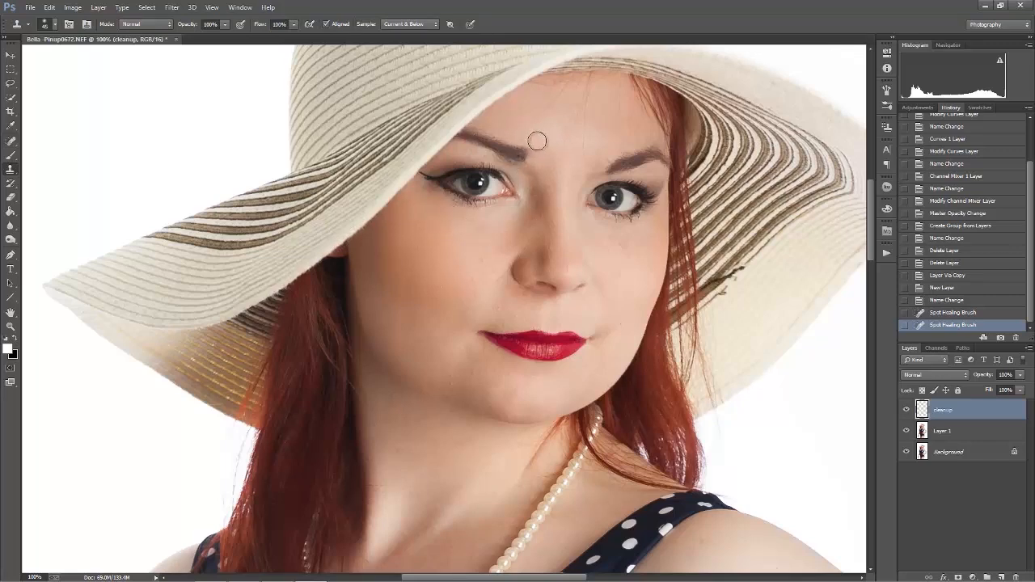
left_click(543, 144)
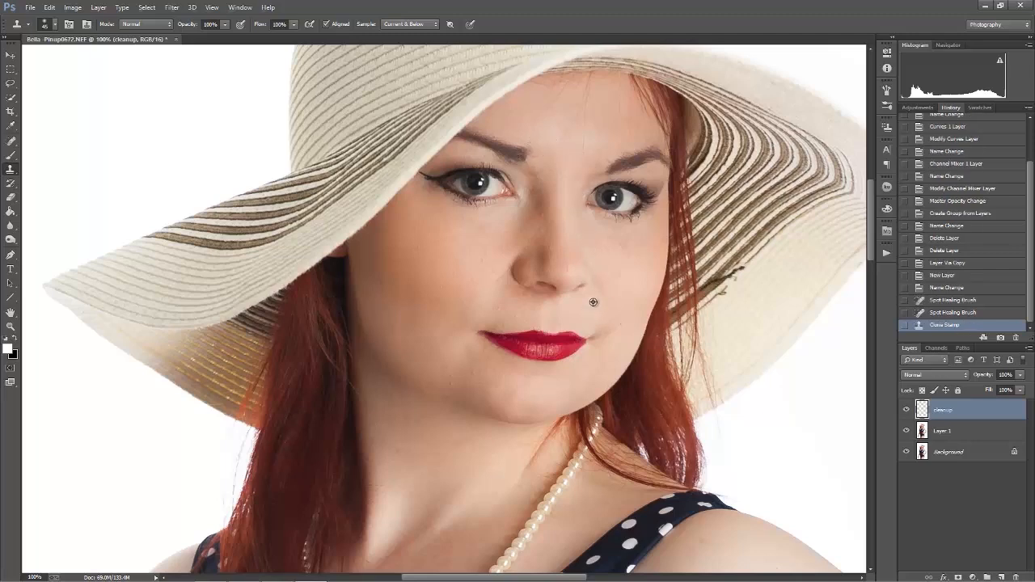
left_click(625, 262, "alt")
left_click(596, 292)
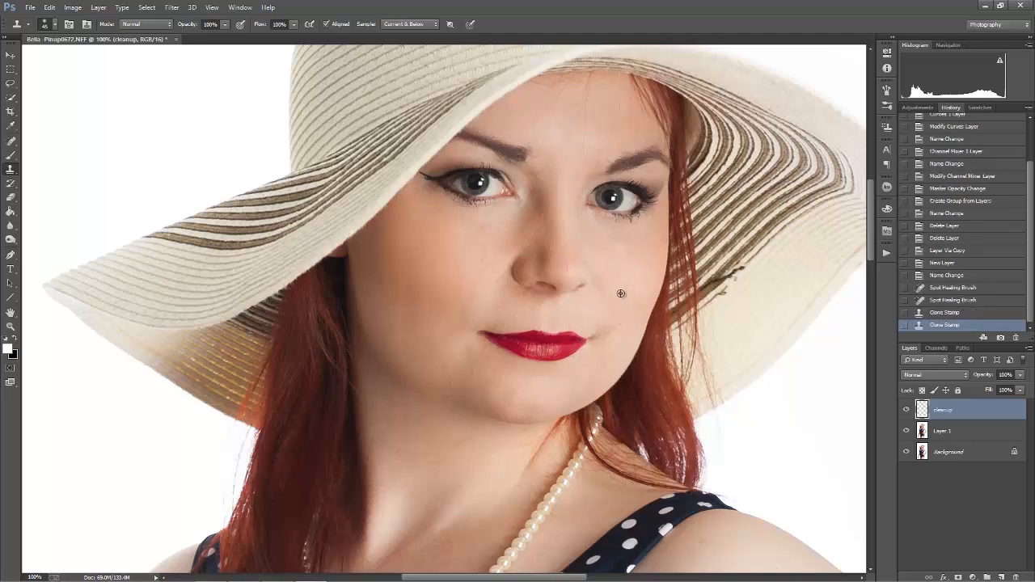
key("ctrl+alt+z")
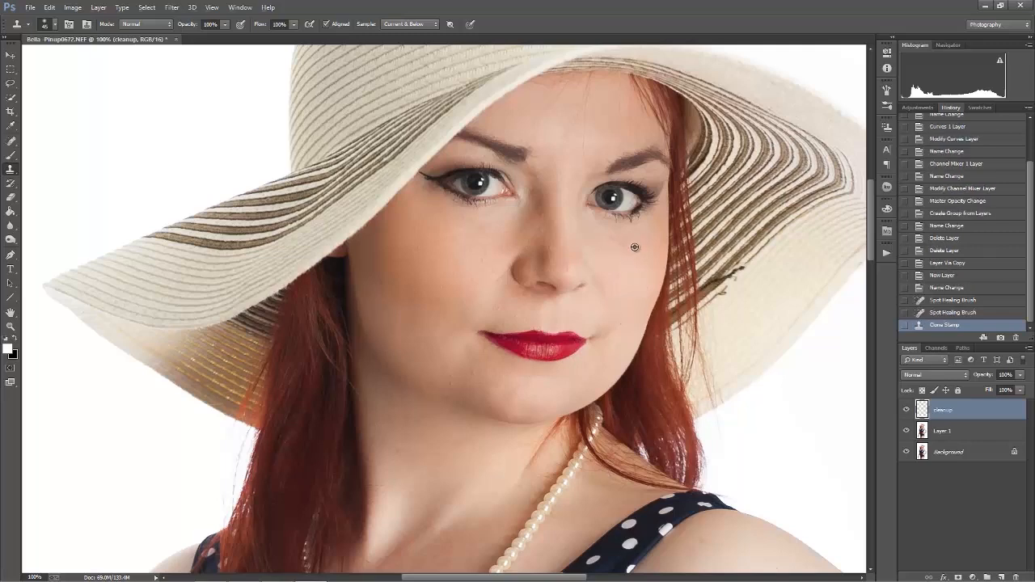
Step: Clone clean skin over the blemishes on both cheeks, along the jaw and beside the corner of the mouth on the cleanup layer
left_click(632, 250, "alt")
left_click(629, 304)
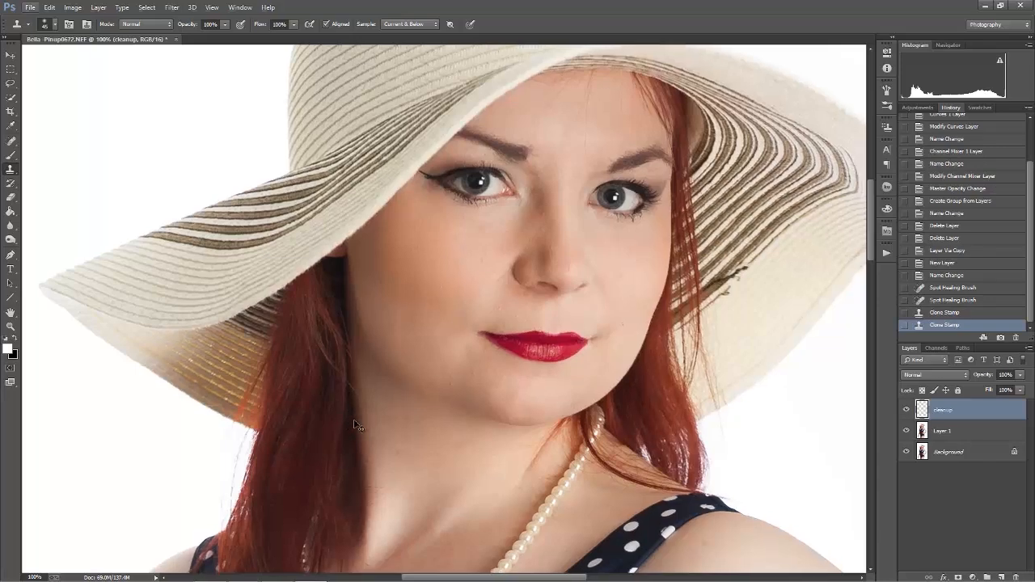
key("ctrl+plus")
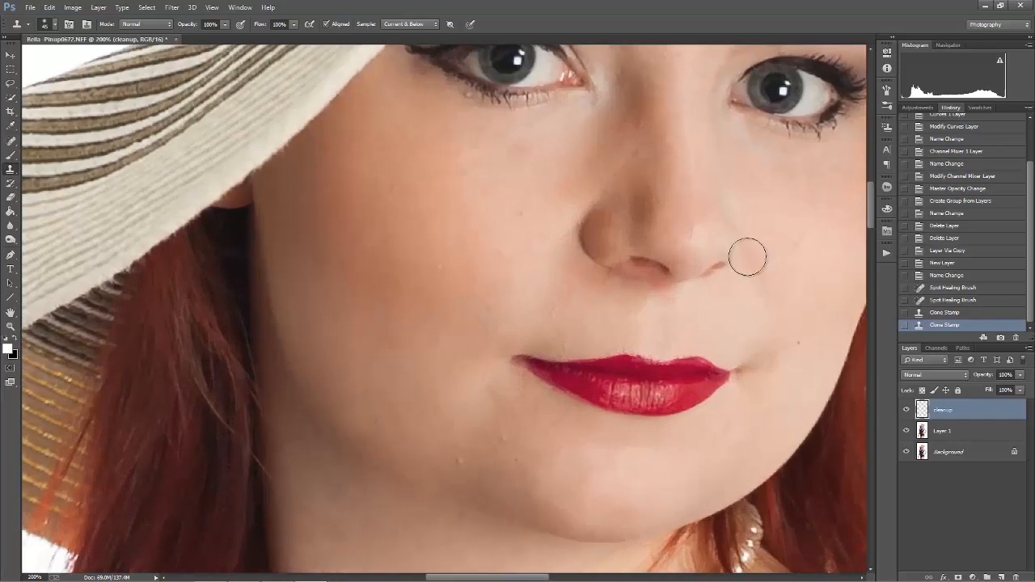
left_click(513, 449, "alt")
left_click(469, 464)
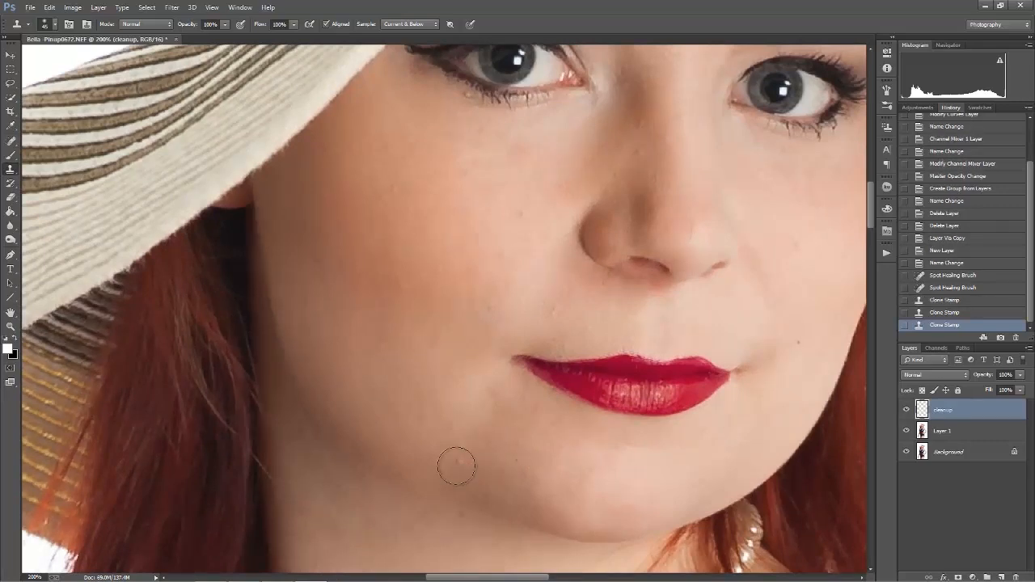
left_click(458, 462)
left_click(460, 454)
left_click(441, 270, "alt")
left_click(485, 307)
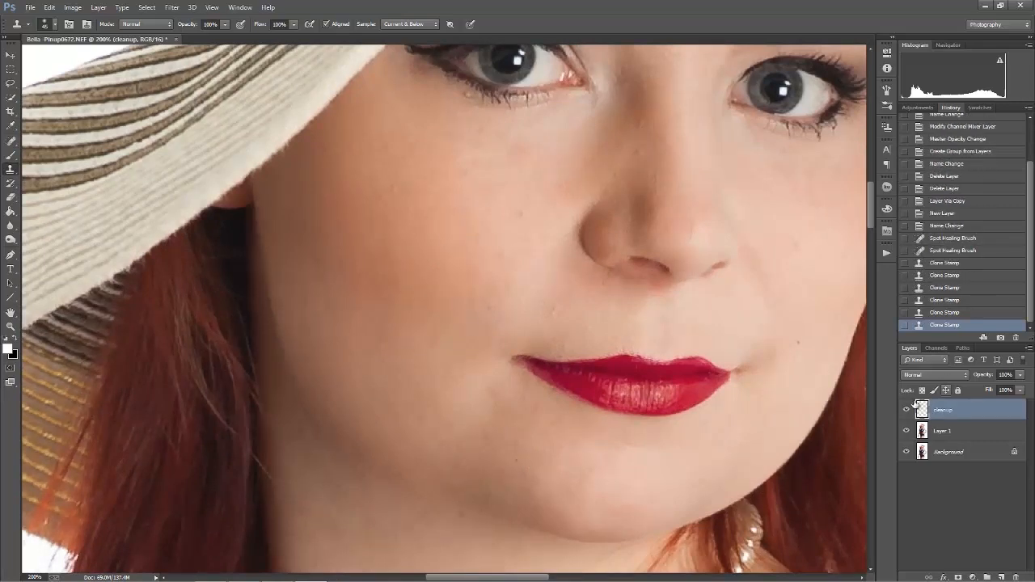
left_click(511, 342)
key("ctrl+0")
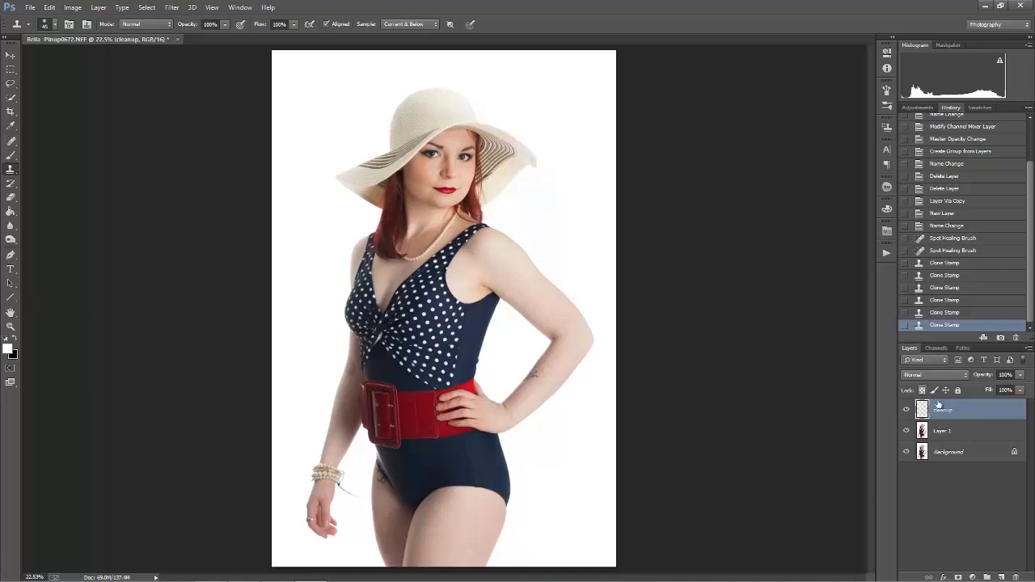
left_click(942, 430)
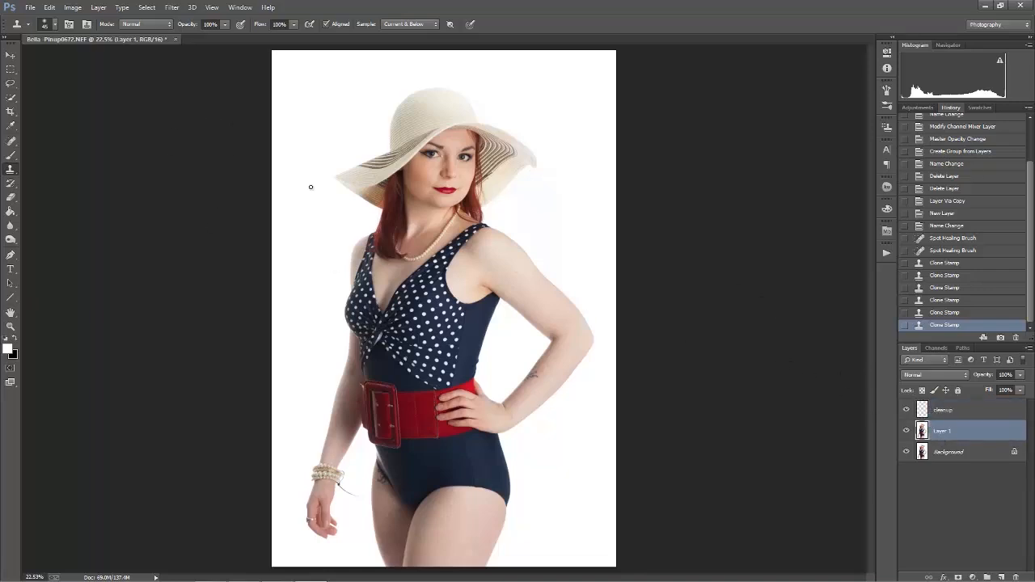
left_click(172, 7)
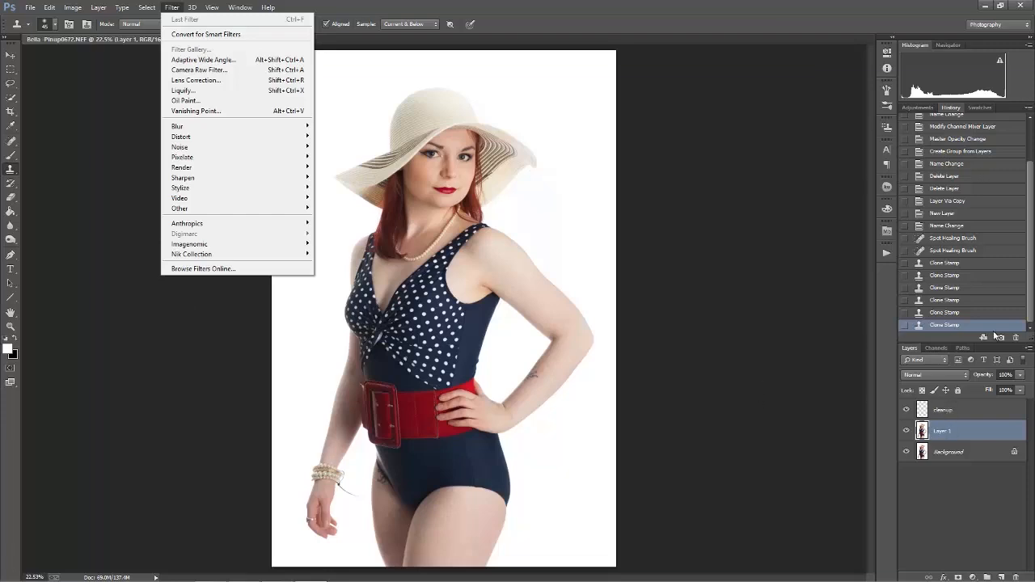
left_click(966, 410)
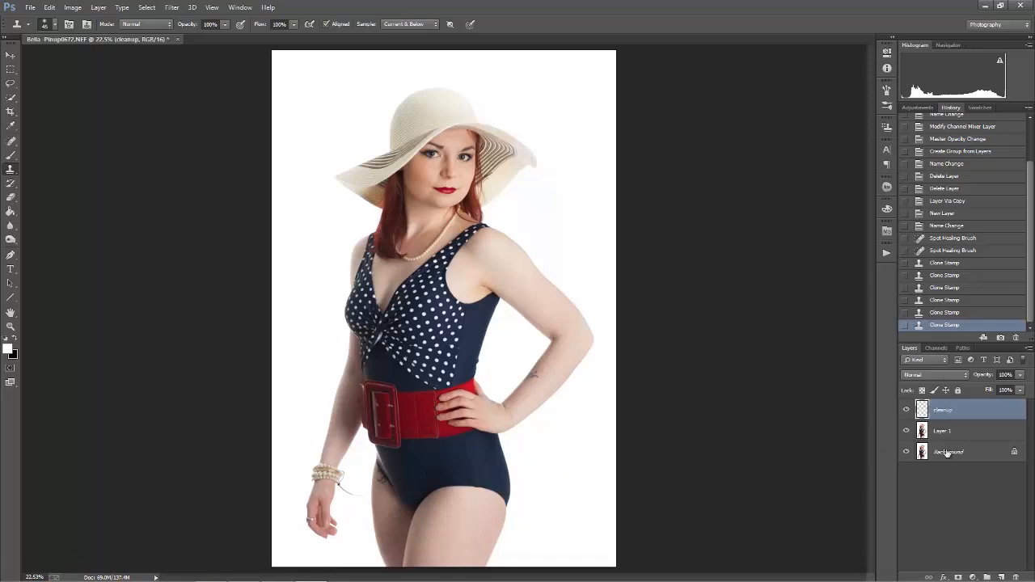
Step: Add a Curves adjustment layer above cleanup, pull its midpoint down to darken the image, and invert its mask to black
left_click(975, 577)
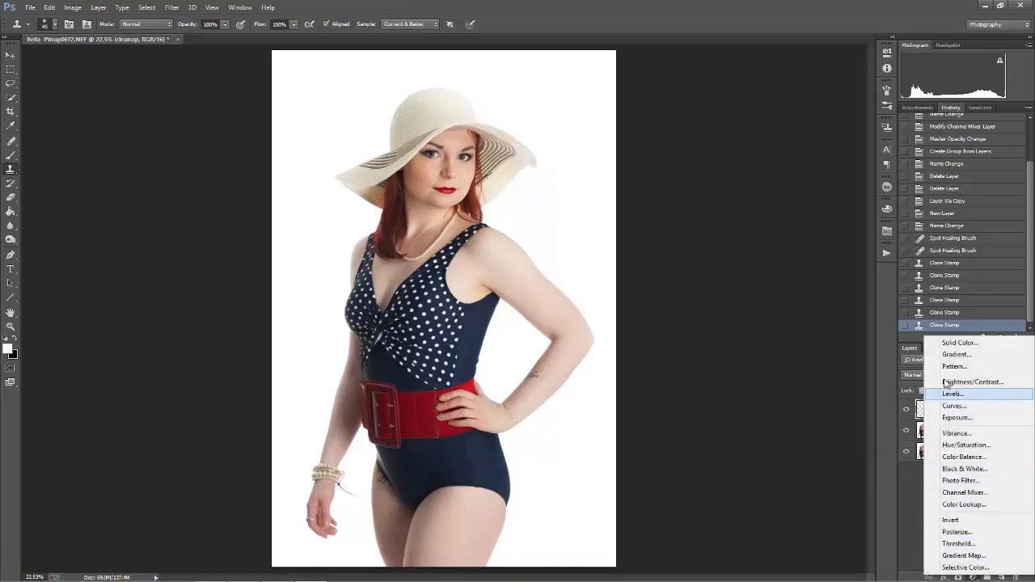
left_click(954, 406)
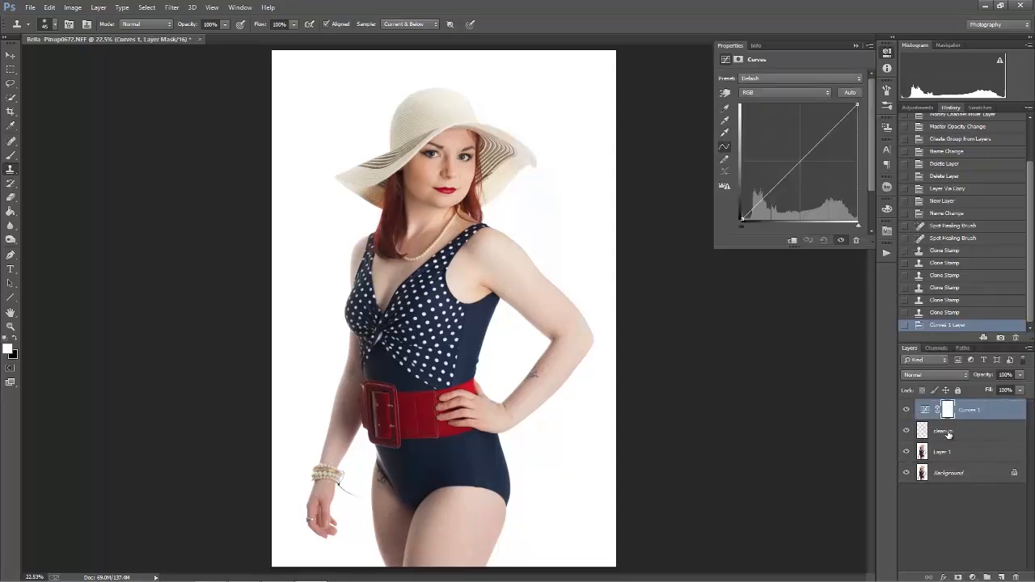
left_click_drag(802, 163, 807, 172)
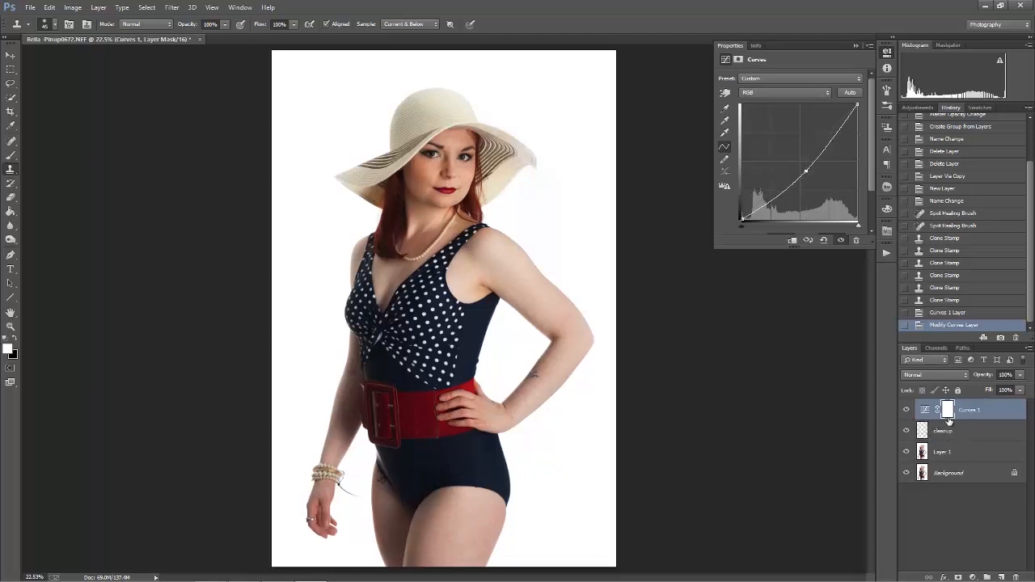
left_click(948, 411)
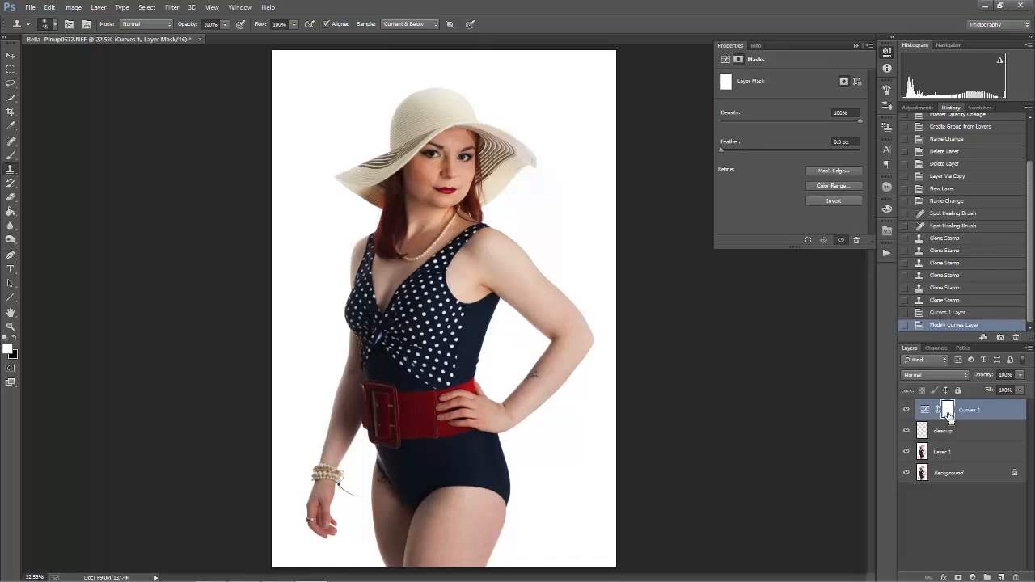
key("ctrl+i")
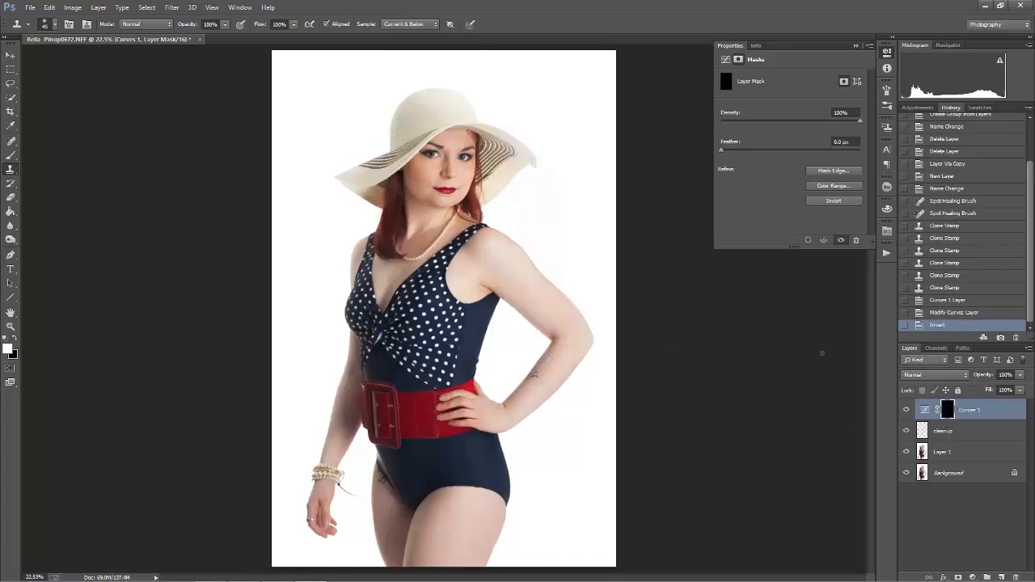
Step: Add a second Curves adjustment layer on top, raise its midtones to brighten the image, and invert its mask to black
left_click(971, 576)
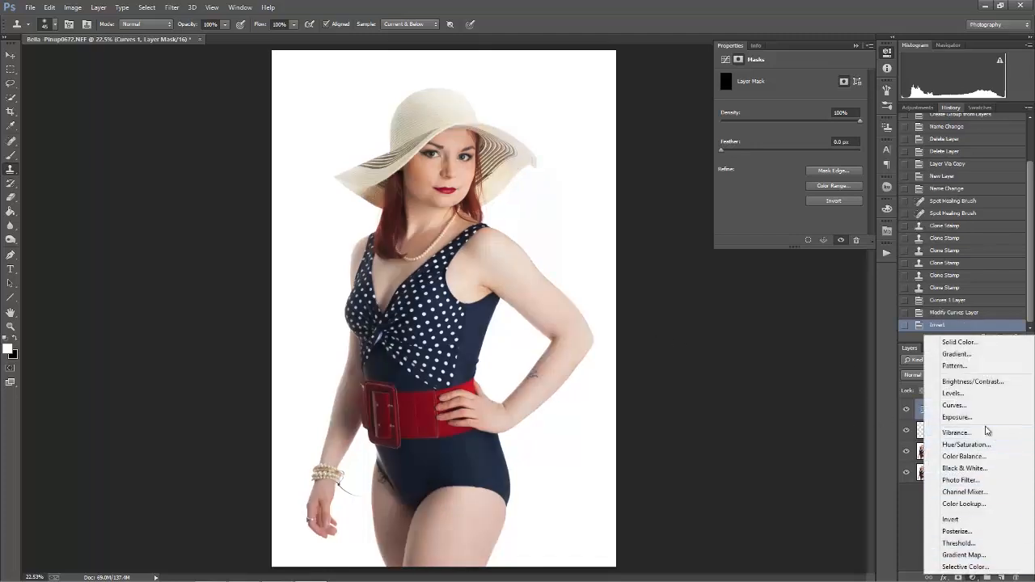
left_click(962, 406)
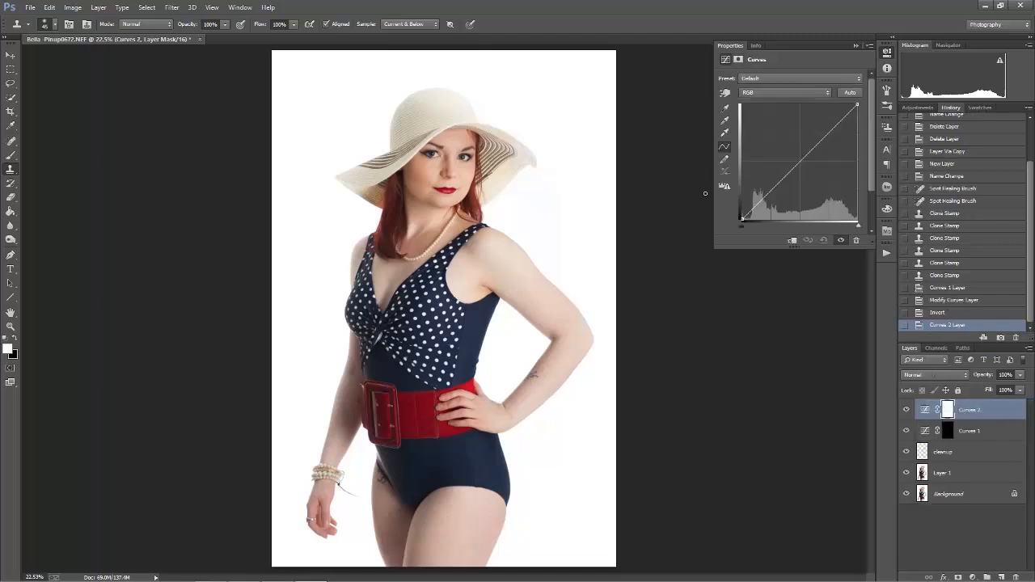
mouse_move(810, 153)
left_mouse_down()
mouse_move(793, 166)
mouse_move(790, 156)
left_mouse_up()
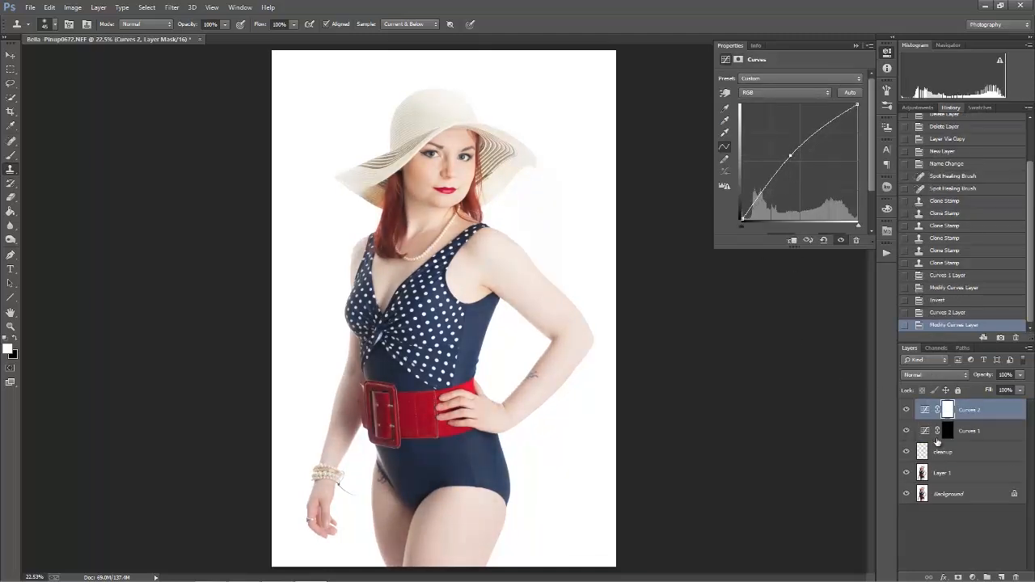
left_click(947, 410)
key("ctrl+i")
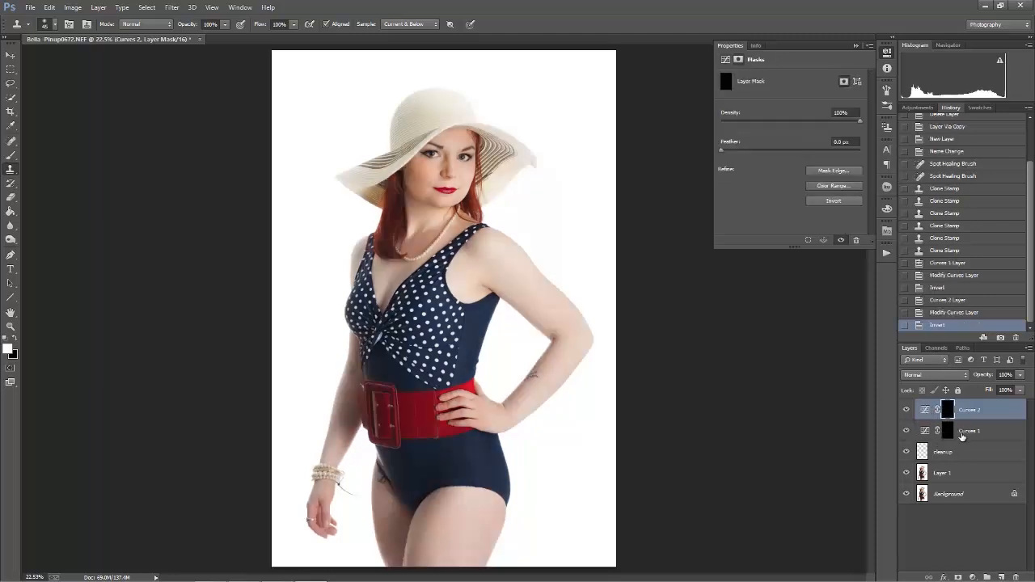
Step: Target the Curves 1 layer mask with the Brush tool
left_click(948, 432)
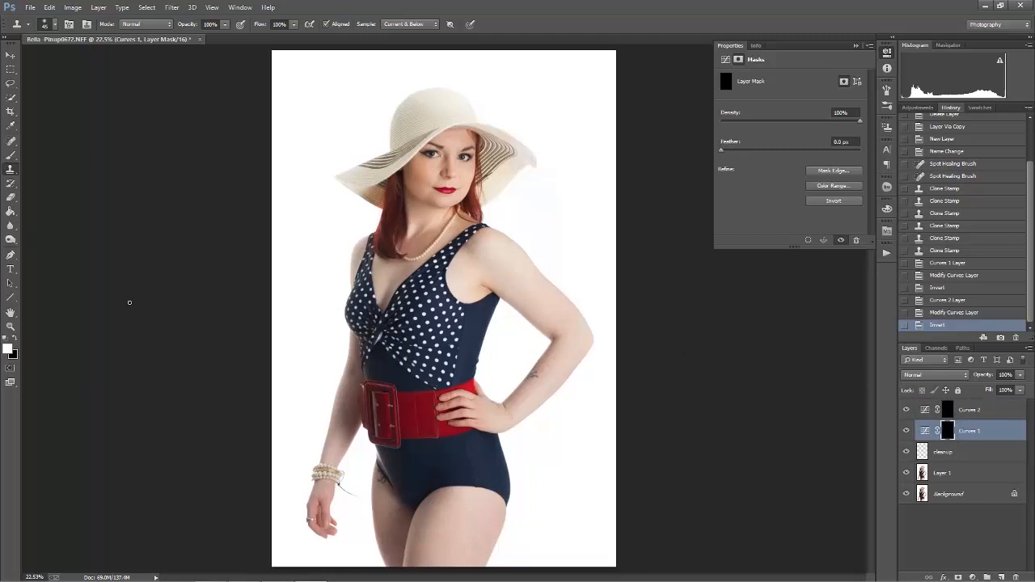
key("b")
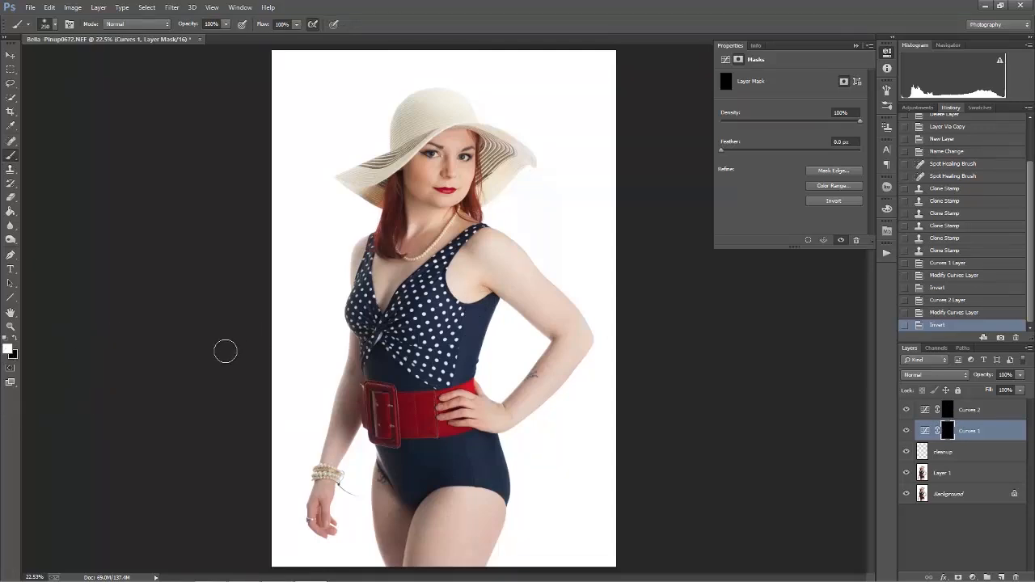
key("x")
key("x")
key("x")
key("x")
key("x")
key("x")
key("x")
key("x")
key("x")
key("x")
key("x")
key("x")
Step: Try burning the cheek beneath the hat brim on the Curves 1 mask with a white 100 px brush
left_click(46, 25)
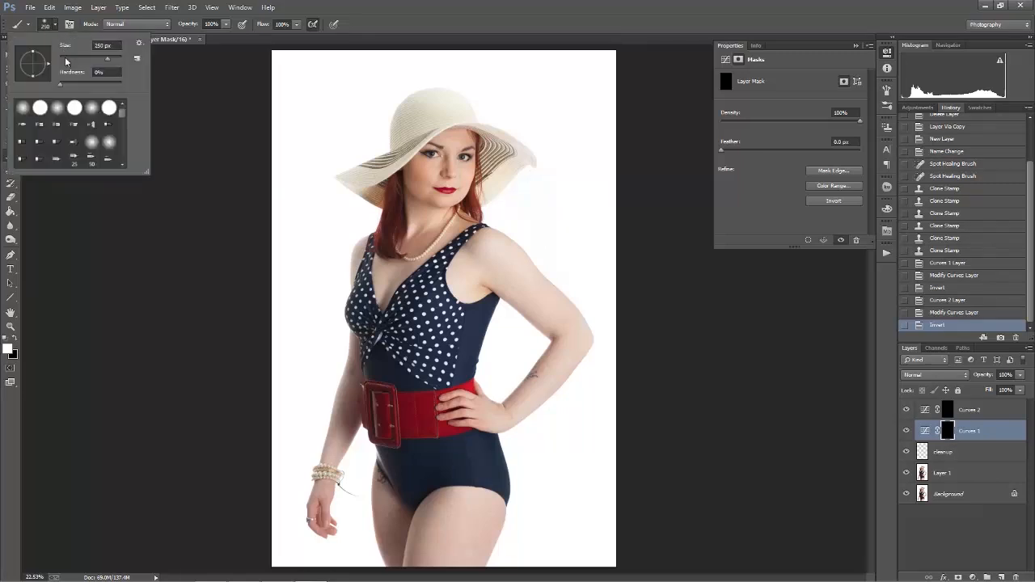
left_click(106, 60)
key("Return")
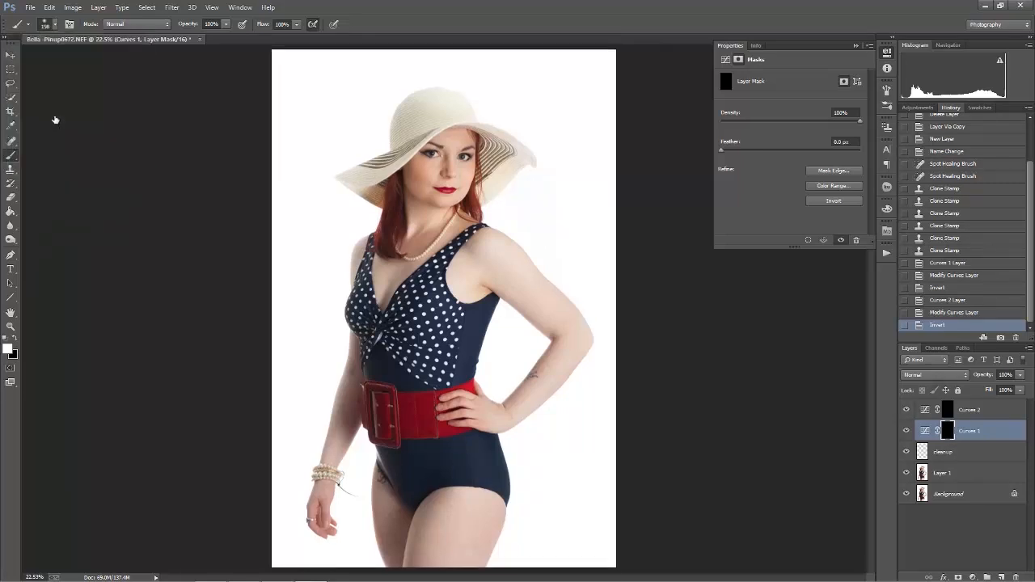
key("ctrl+plus")
key("ctrl+plus")
key("ctrl+plus")
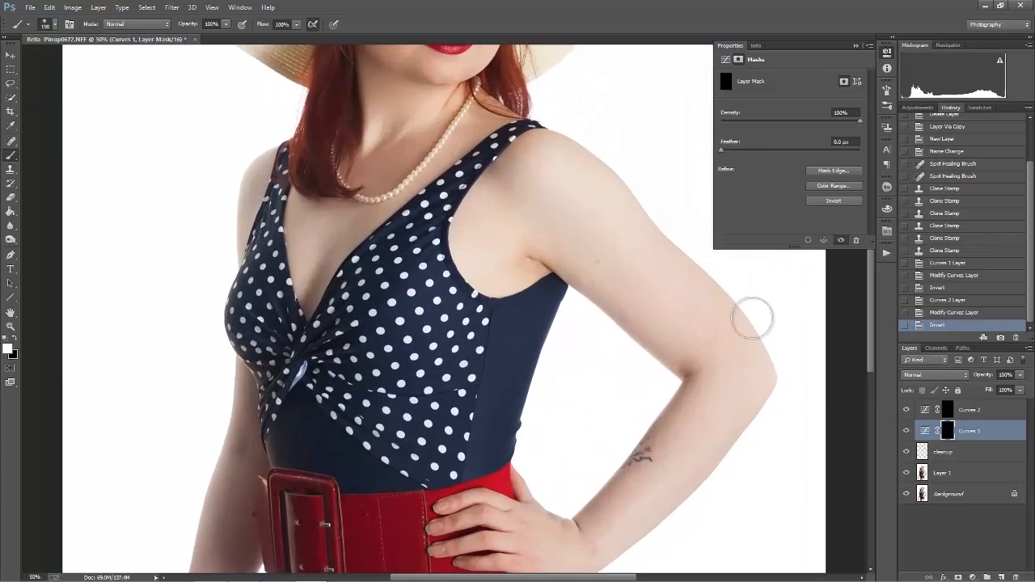
mouse_move(416, 312)
left_mouse_down()
mouse_move(468, 362)
mouse_move(481, 522)
left_mouse_up()
left_click_drag(496, 296, 458, 348)
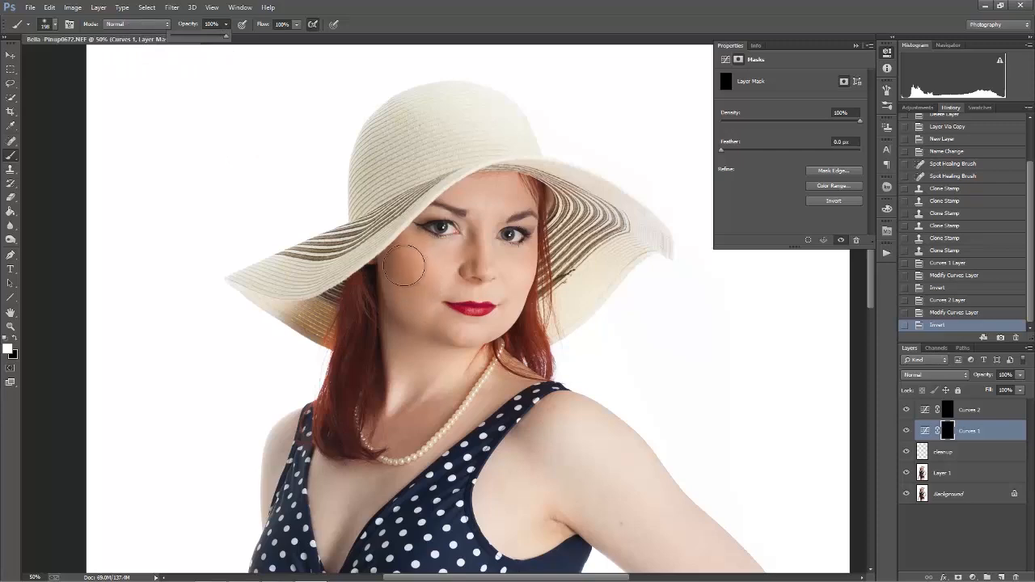
key("bracketleft")
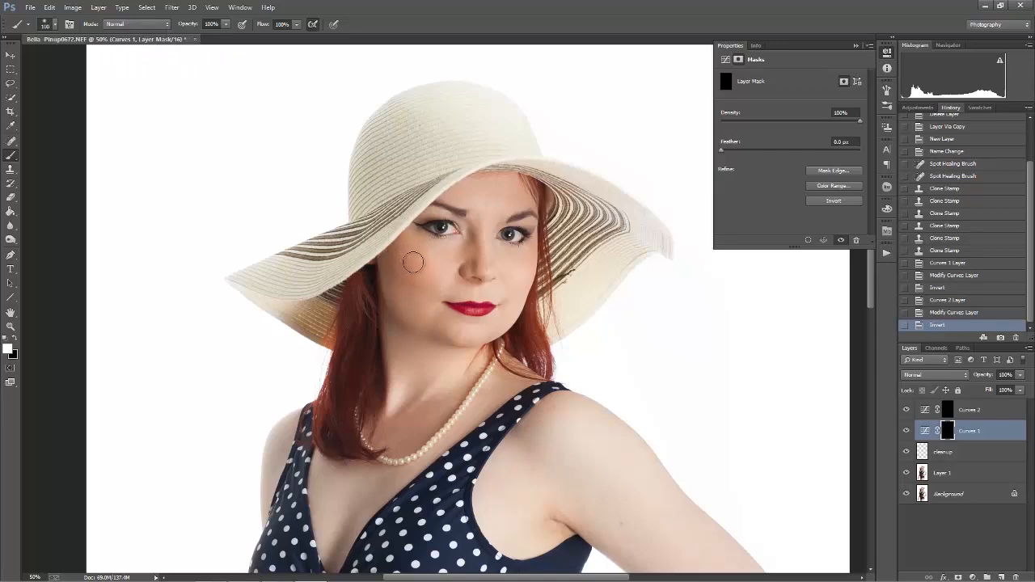
left_click_drag(418, 270, 428, 266)
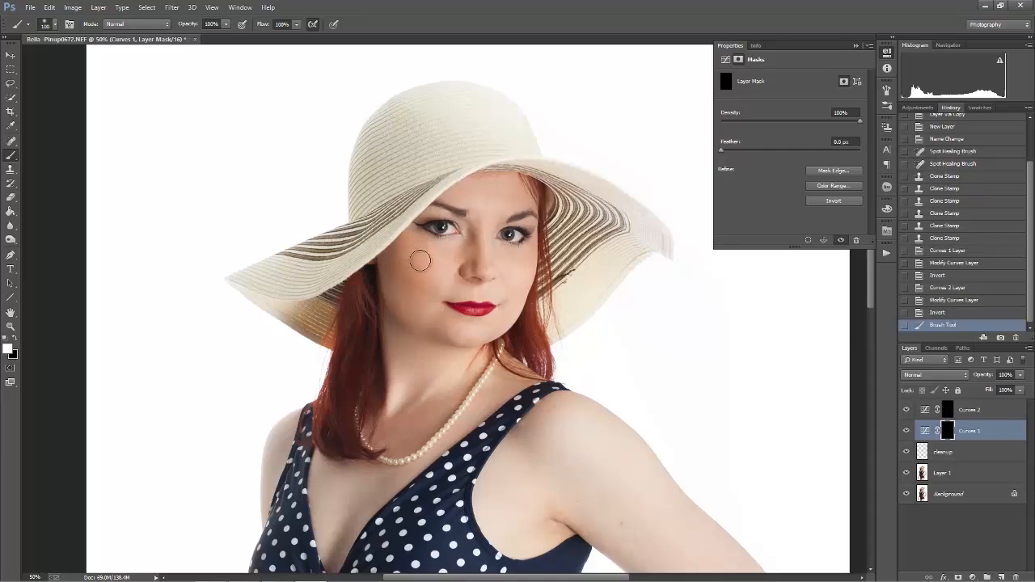
mouse_move(410, 267)
left_mouse_down()
mouse_move(374, 298)
mouse_move(414, 271)
left_mouse_up()
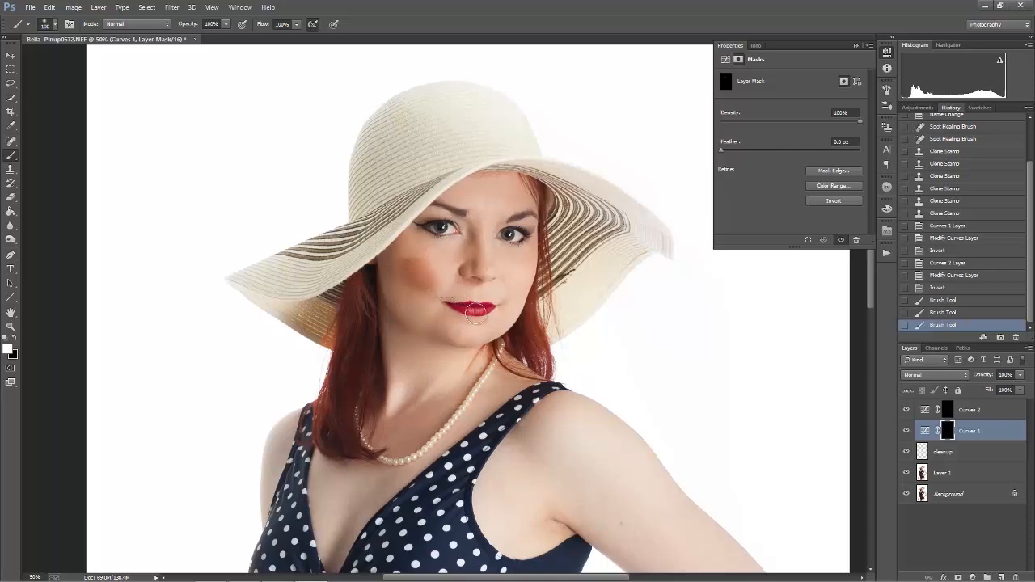
left_click(936, 288)
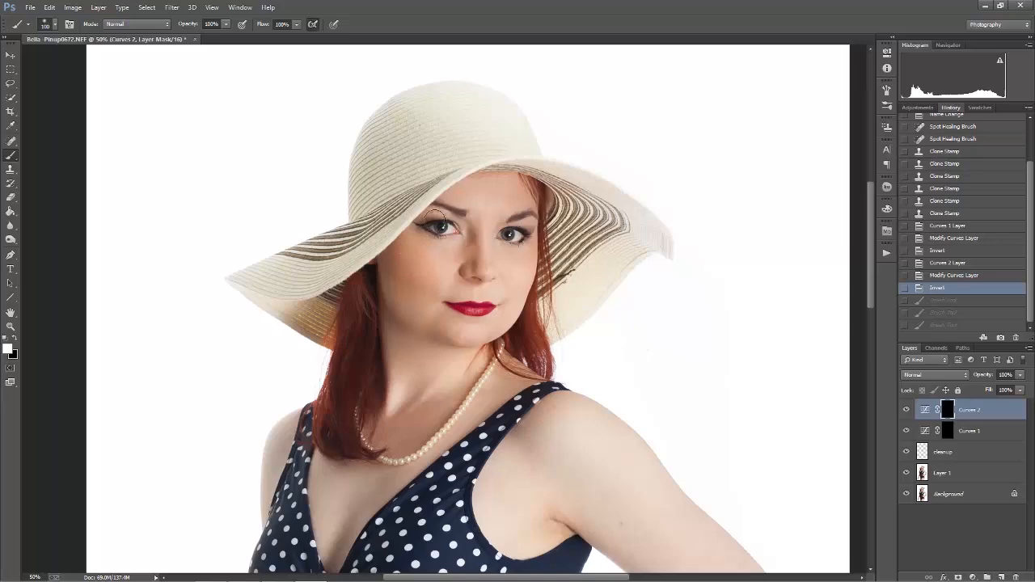
Step: Reduce the brush size to 30 px for the eye area and try a white dab on the eye using the Curves 2 mask
key("ctrl+plus")
key("ctrl+plus")
key("ctrl+plus")
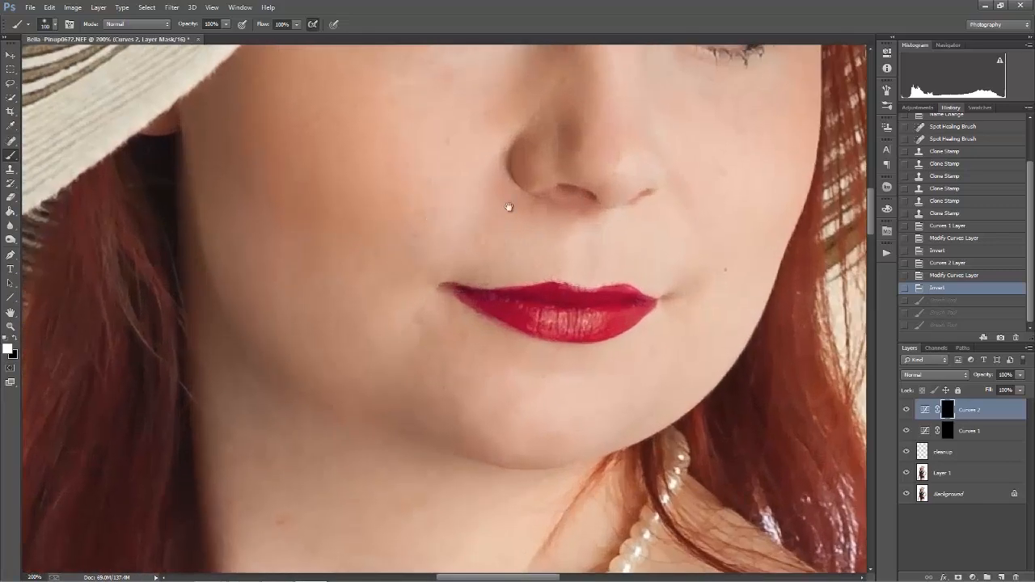
left_click_drag(508, 207, 556, 478)
key("bracketleft")
key("bracketleft")
key("bracketleft")
key("bracketleft")
key("bracketleft")
key("bracketleft")
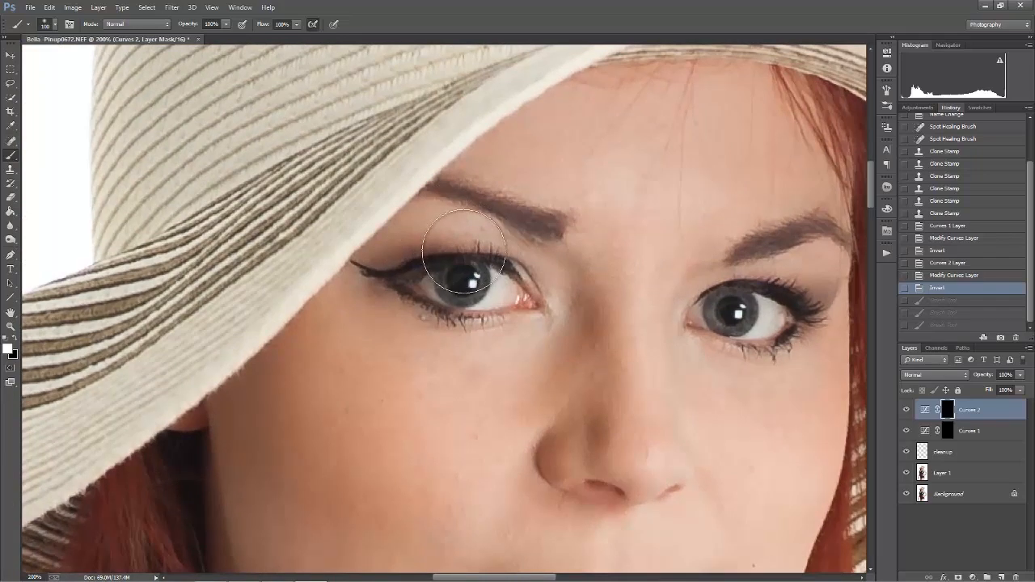
key("bracketleft")
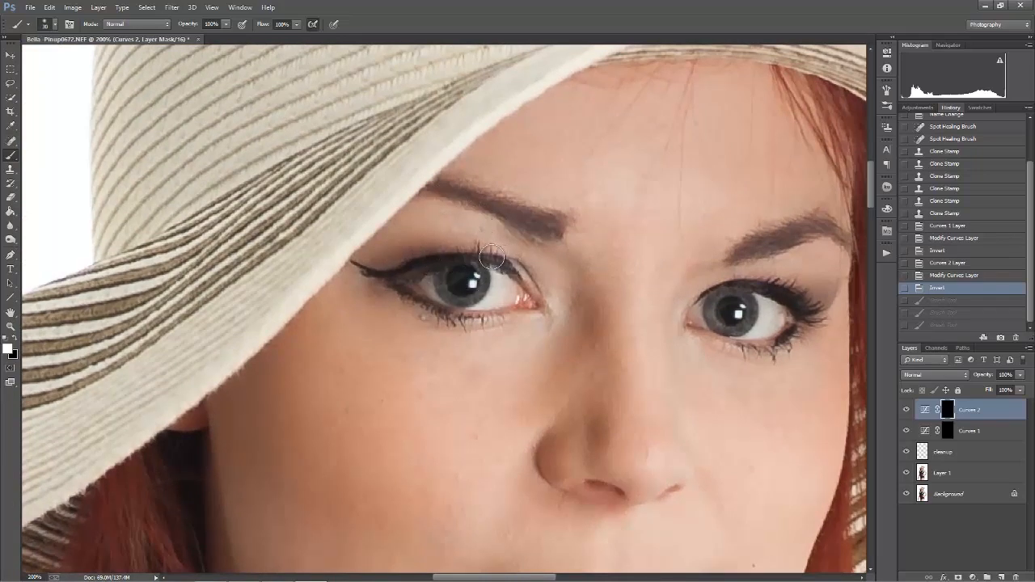
left_click(762, 333)
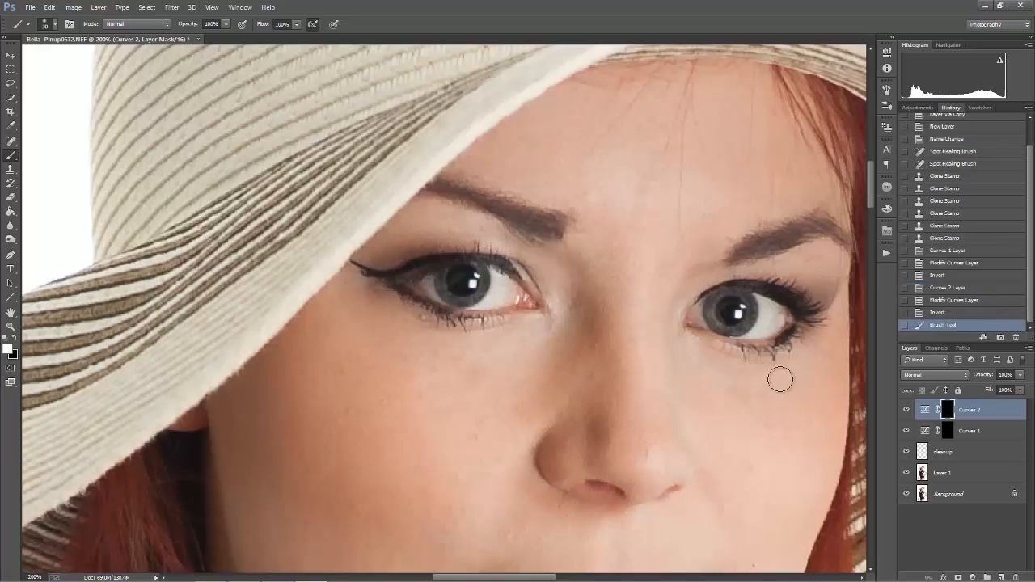
key("ctrl+z")
Step: Rename the Curves 2 layer Dodge and the Curves 1 layer Burn
left_click(962, 414)
double_click(966, 412)
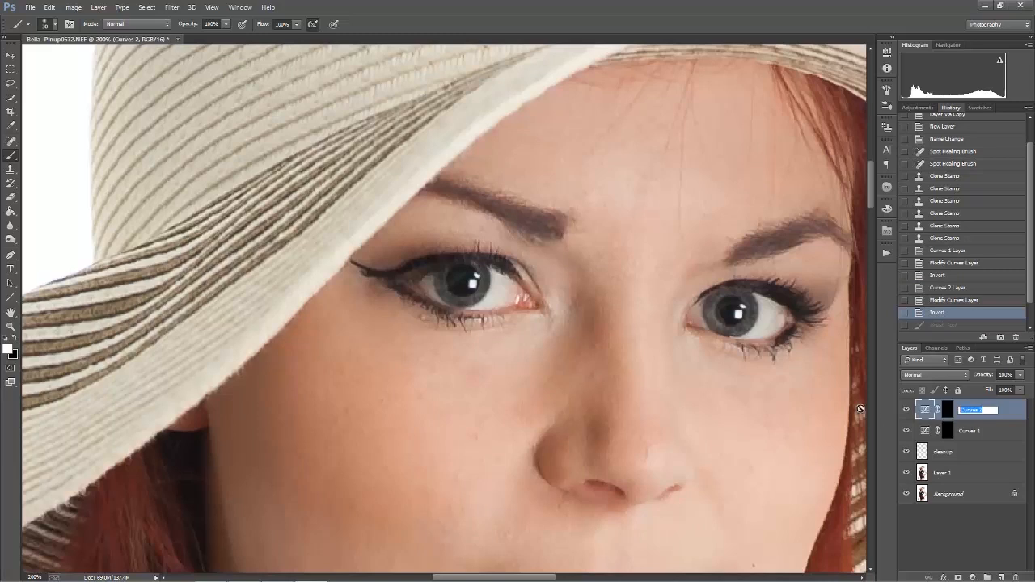
type("Dodge")
key("Return")
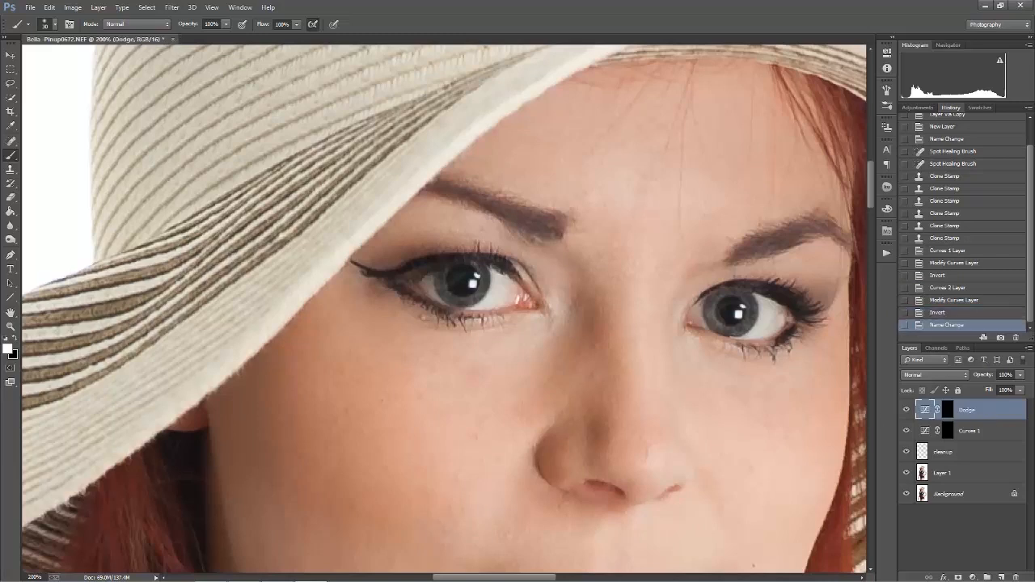
left_click(971, 434)
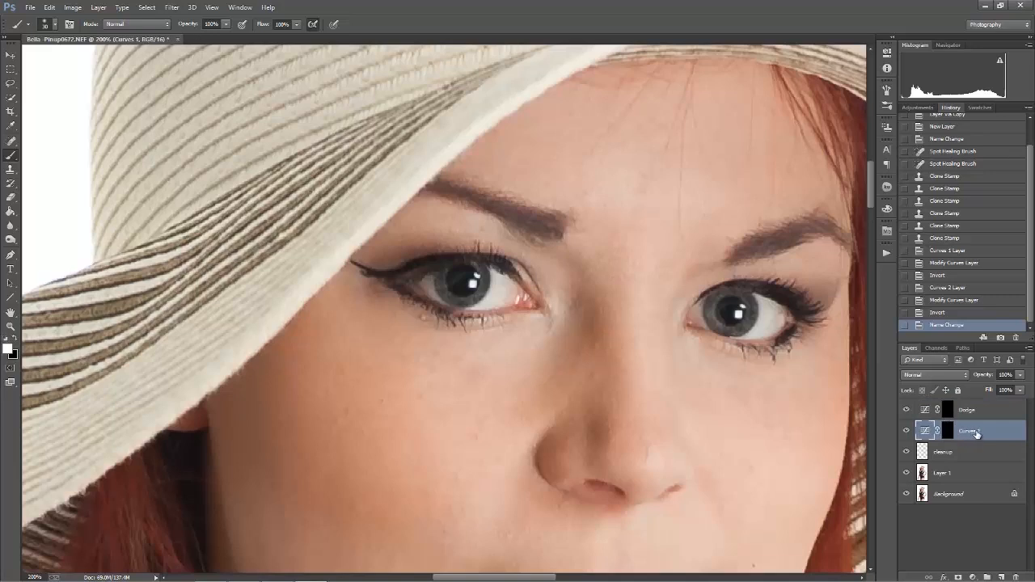
key("Return")
Step: Paint white on the Burn layer mask to darken the upper lash lines, both eyebrows and the irises
left_click(950, 431)
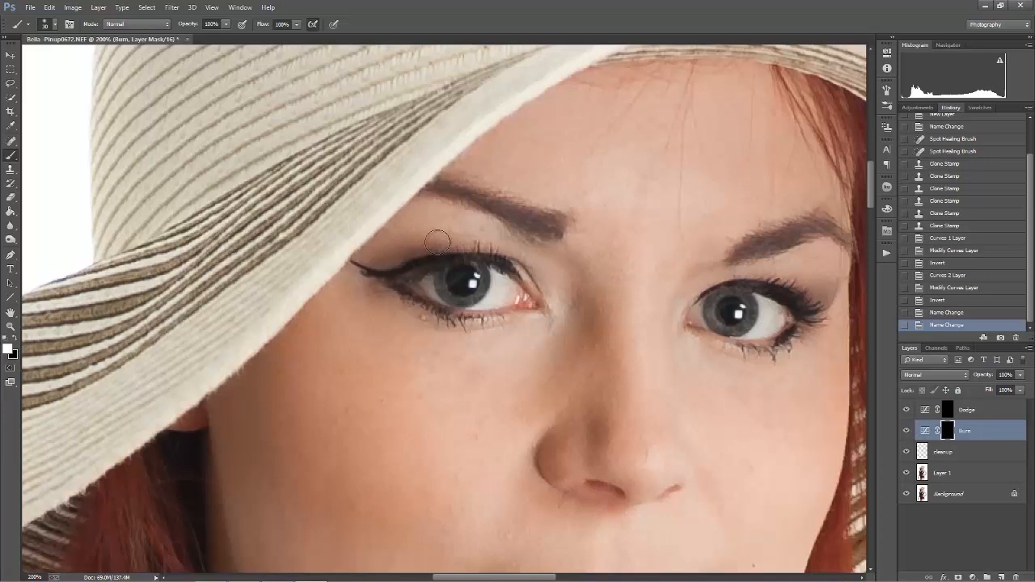
left_click(509, 268)
mouse_move(464, 256)
left_mouse_down()
mouse_move(385, 274)
mouse_move(354, 265)
mouse_move(481, 255)
mouse_move(429, 247)
mouse_move(494, 250)
mouse_move(507, 210)
mouse_move(565, 222)
left_mouse_up()
mouse_move(808, 235)
left_mouse_down()
mouse_move(847, 235)
mouse_move(819, 230)
mouse_move(734, 257)
left_mouse_up()
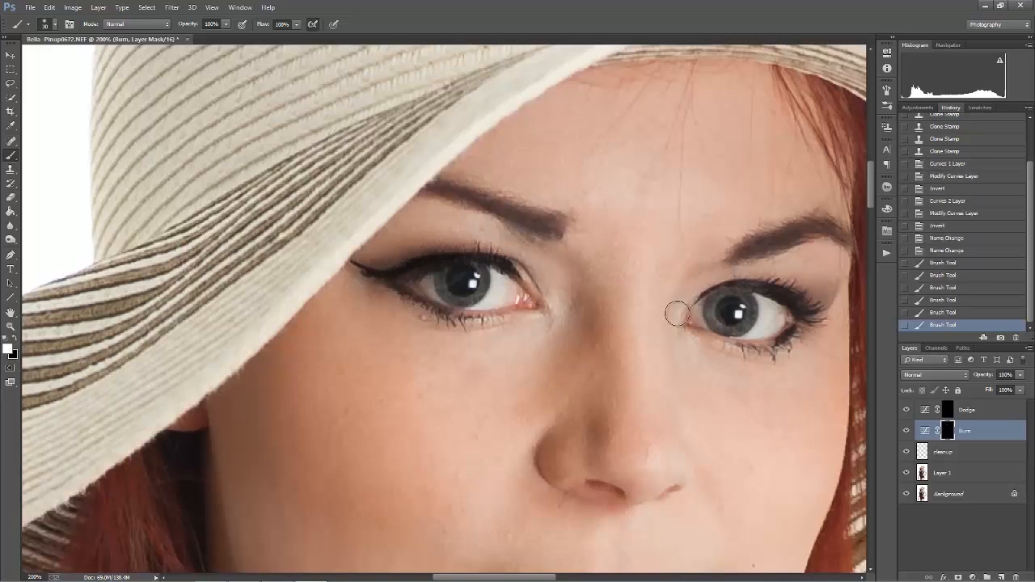
mouse_move(756, 283)
left_mouse_down()
mouse_move(821, 312)
mouse_move(779, 344)
mouse_move(743, 350)
mouse_move(781, 342)
mouse_move(794, 293)
left_mouse_up()
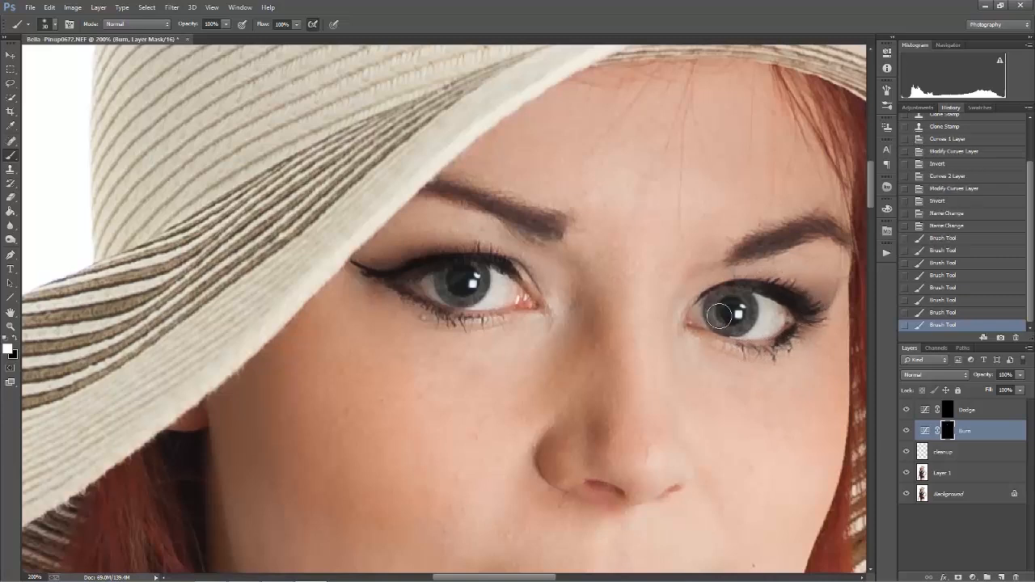
left_click(730, 309)
left_click_drag(455, 284, 460, 283)
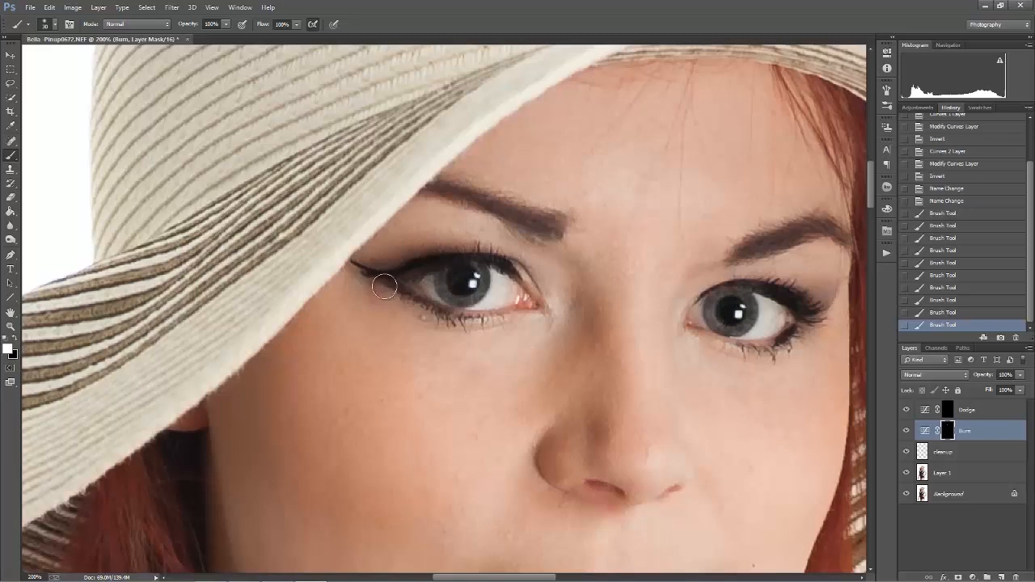
Step: Darken the lower lash line of the eye nearest the hat brim and paint black on the mask to clear the shading below it
mouse_move(396, 290)
left_mouse_down()
mouse_move(431, 312)
mouse_move(482, 320)
left_mouse_up()
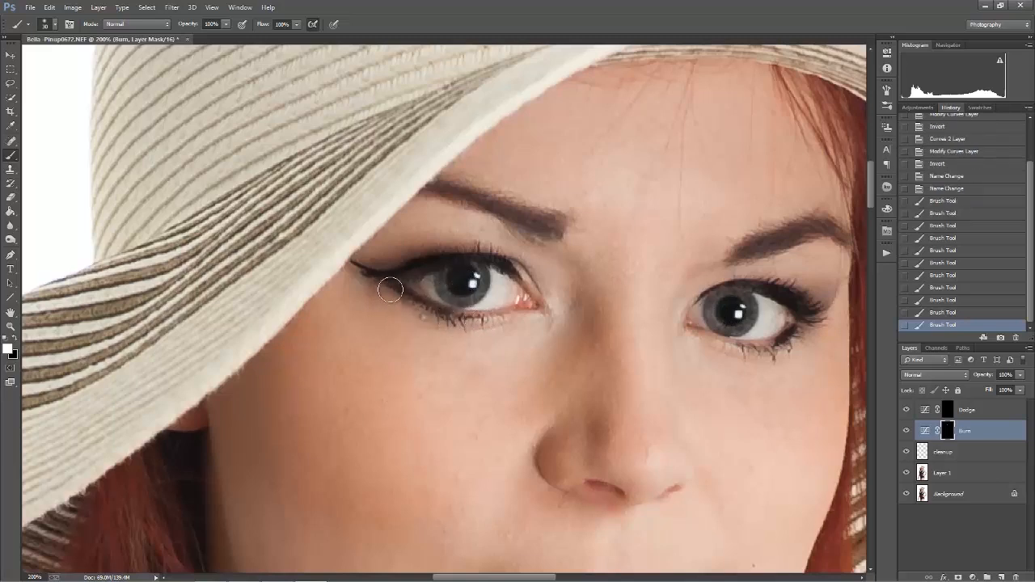
left_click_drag(358, 290, 437, 326)
left_click_drag(390, 300, 439, 326)
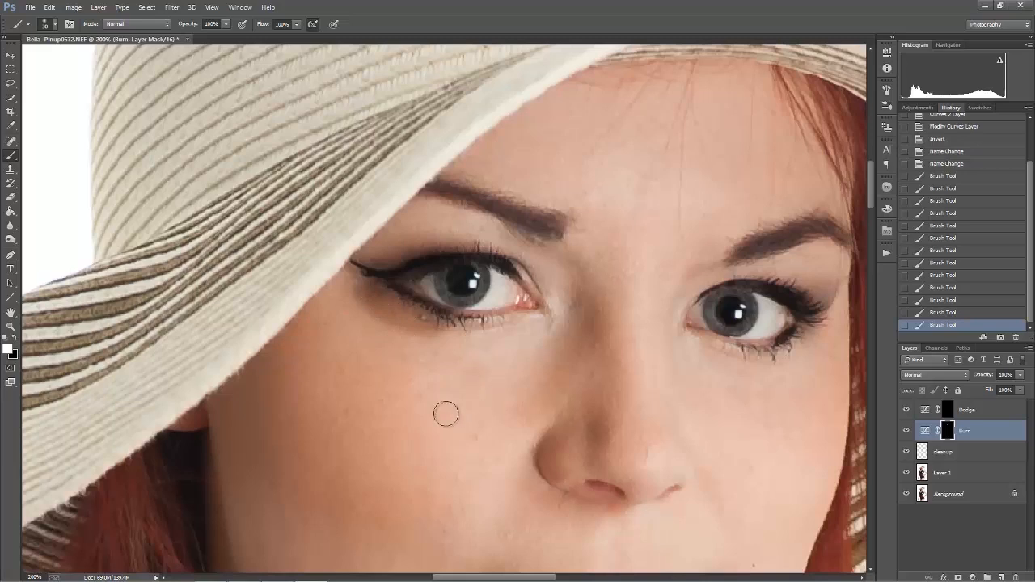
left_click(16, 344)
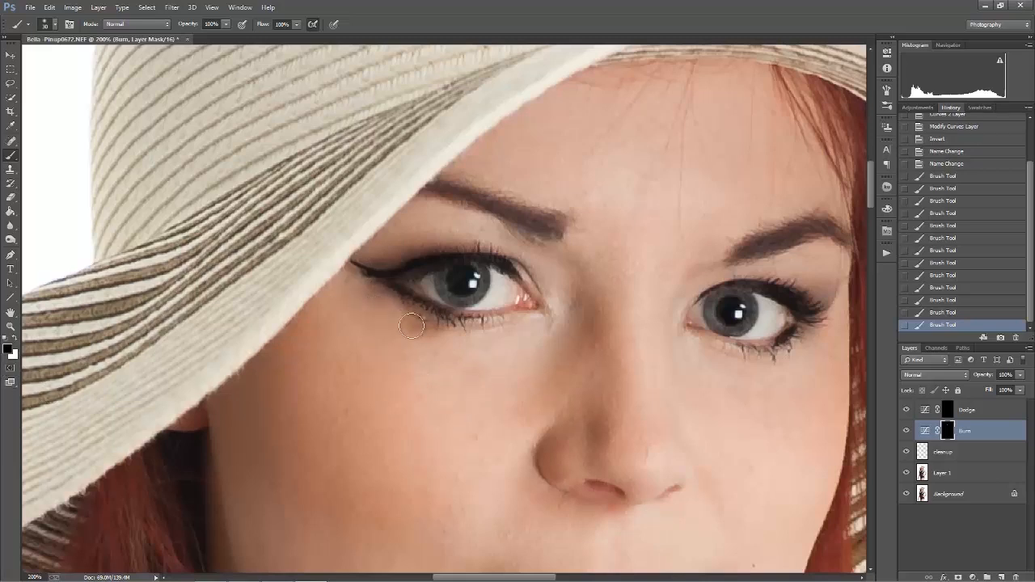
left_click_drag(451, 342, 362, 293)
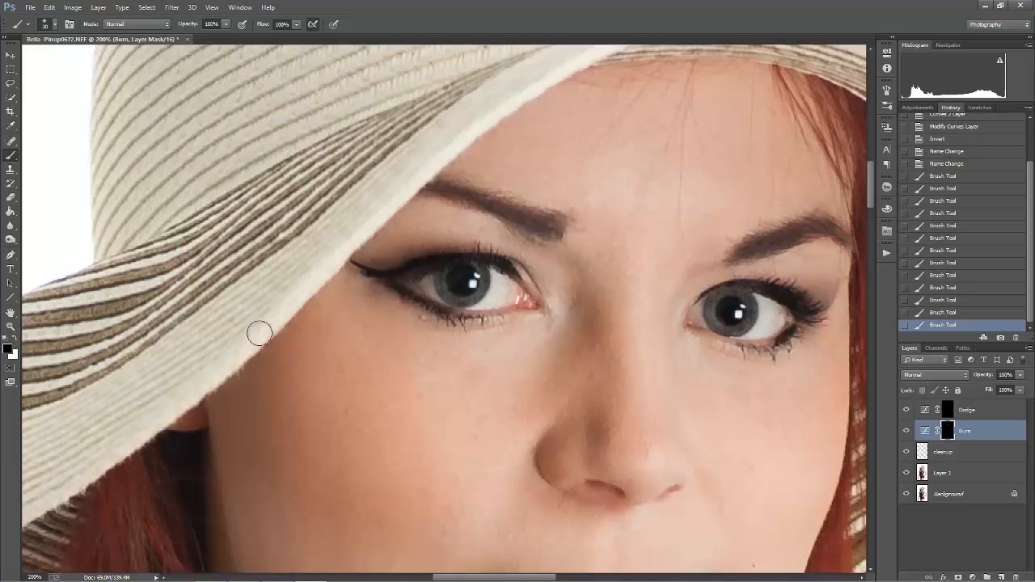
Step: Switch back to white and deepen both eyebrows and the lower lashes of the eye farther from the hat brim
key("x")
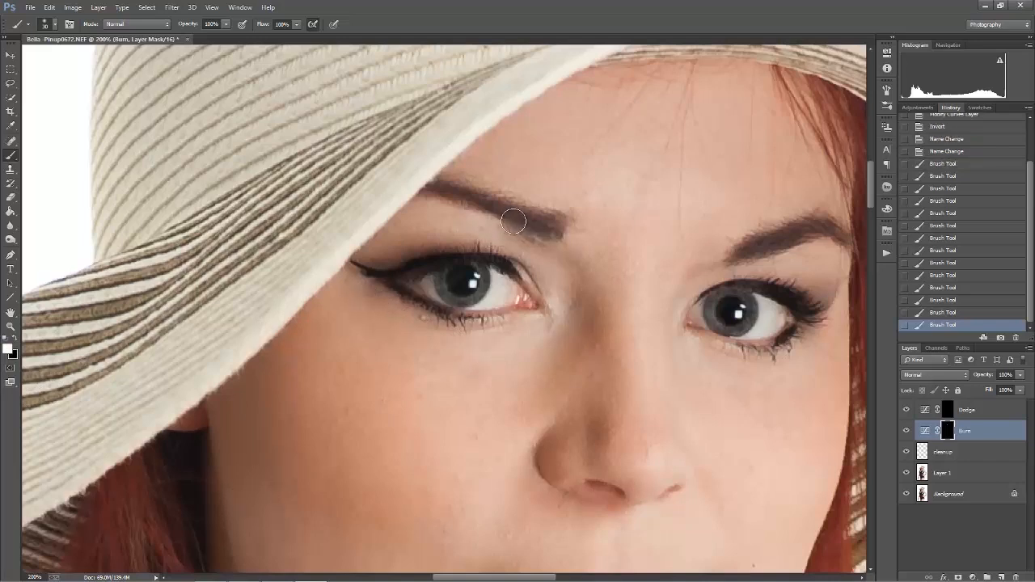
left_click_drag(529, 228, 545, 229)
left_click_drag(753, 249, 788, 240)
left_click_drag(750, 348, 770, 349)
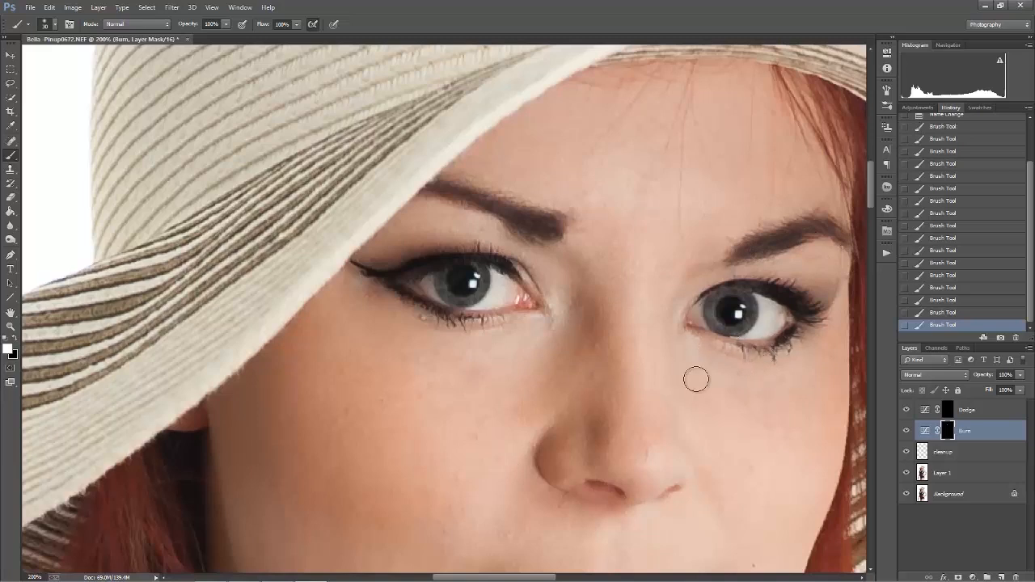
Step: Set the brush opacity to 60% and darken the lips on the Burn mask
left_click_drag(622, 460, 689, 260)
left_click_drag(619, 396, 498, 388)
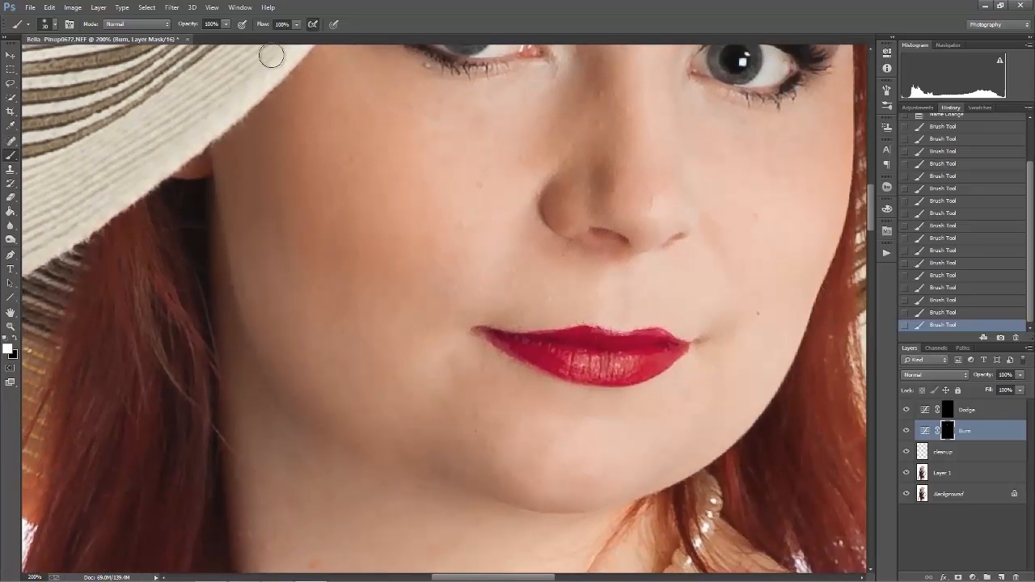
left_click(225, 25)
left_click_drag(229, 36, 204, 36)
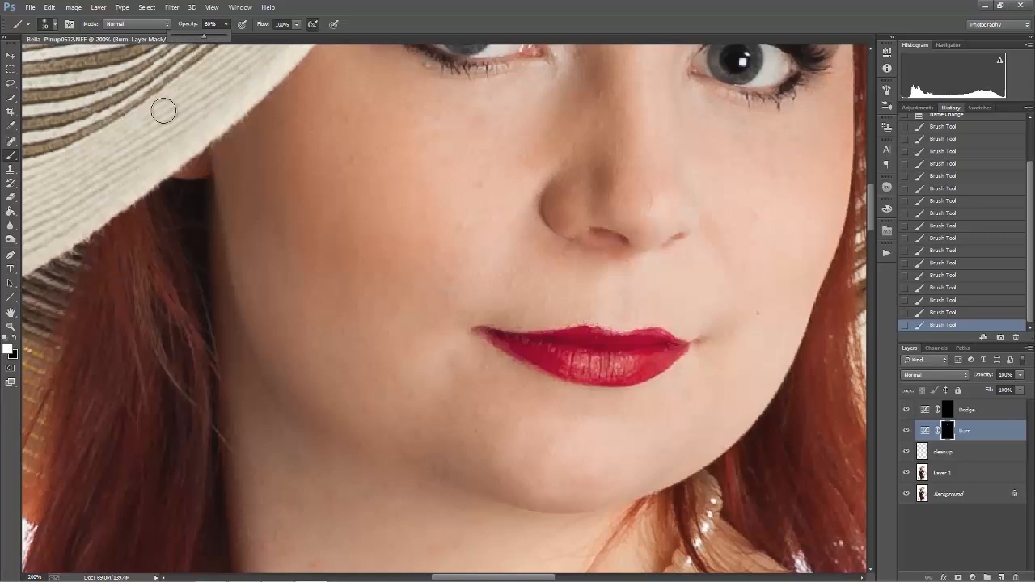
mouse_move(507, 344)
left_mouse_down()
mouse_move(602, 373)
mouse_move(678, 350)
mouse_move(660, 339)
mouse_move(486, 339)
mouse_move(473, 348)
left_mouse_up()
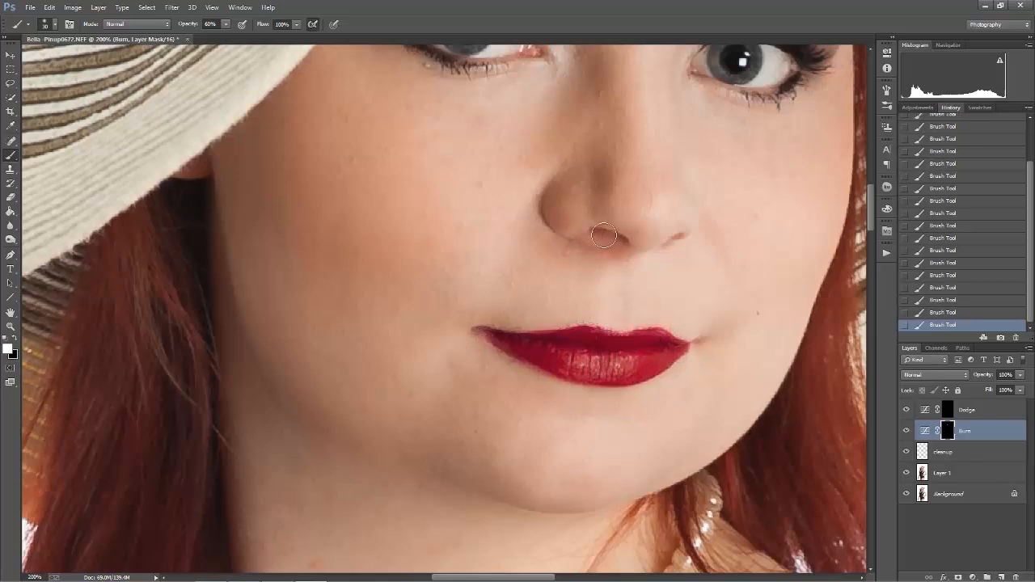
Step: Darken the nostrils and the shadowed side of the nose on the Burn mask
left_click_drag(622, 241, 588, 233)
left_click_drag(672, 247, 682, 237)
mouse_move(541, 206)
left_mouse_down()
mouse_move(558, 230)
mouse_move(547, 196)
mouse_move(569, 175)
mouse_move(598, 181)
left_mouse_up()
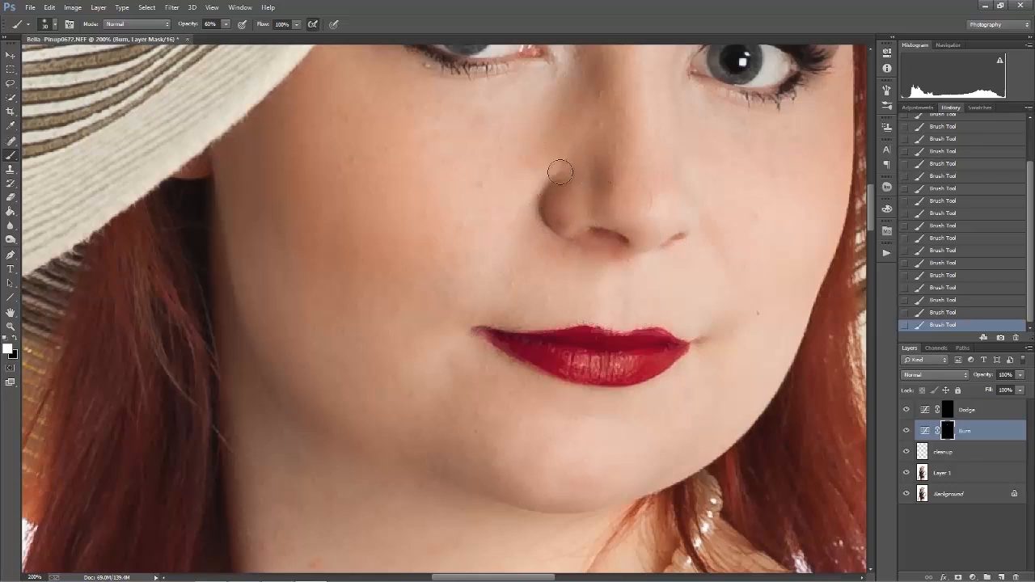
key("x")
key("x")
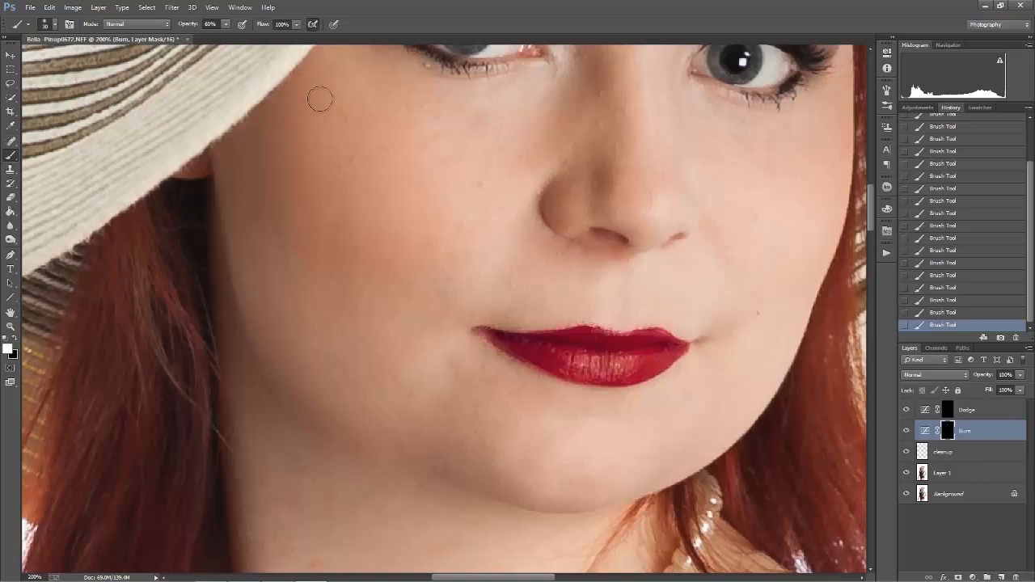
Step: Set the brush to 125 px at 26% opacity and shade the cheek beneath the hat brim on the Burn mask
key("bracketright")
key("bracketright")
key("bracketright")
left_click(212, 33)
left_click_drag(206, 34, 208, 34)
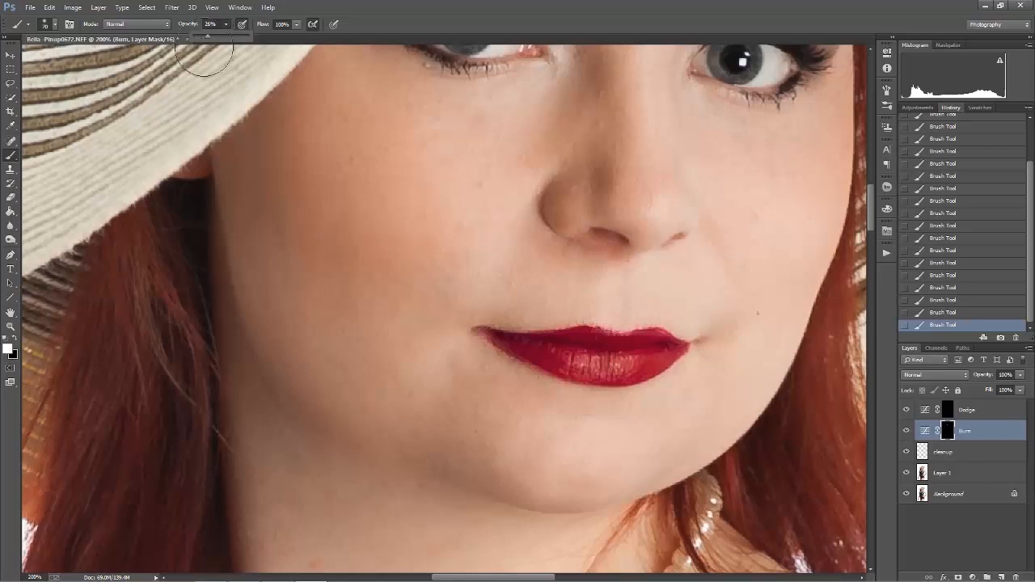
key("bracketright")
key("bracketright")
key("bracketright")
key("bracketright")
mouse_move(318, 191)
left_mouse_down()
mouse_move(296, 154)
mouse_move(358, 215)
mouse_move(340, 139)
mouse_move(382, 220)
mouse_move(347, 178)
mouse_move(293, 171)
mouse_move(374, 237)
mouse_move(398, 315)
left_mouse_up()
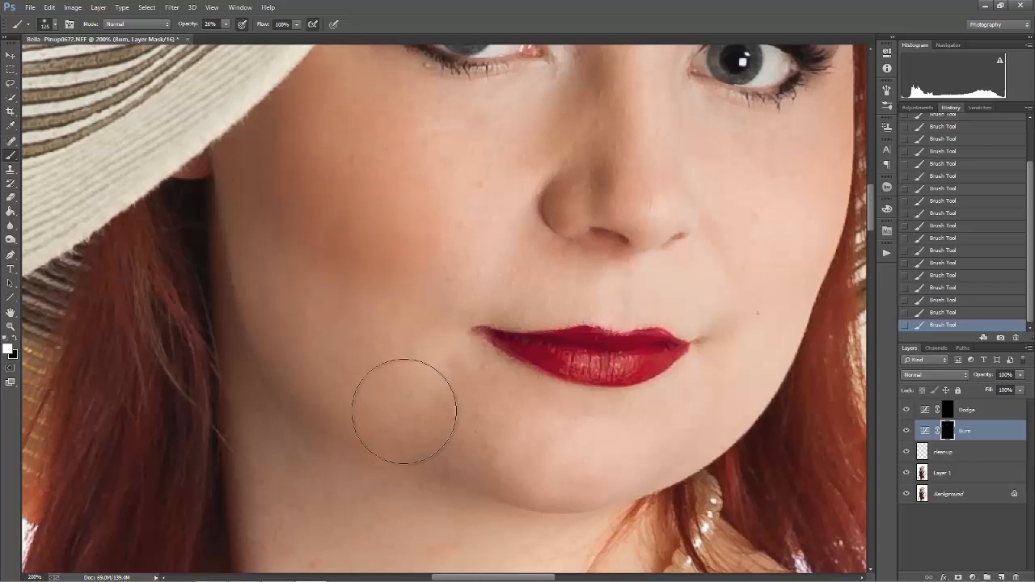
Step: Shade along the jawline, under the chin and on the opposite cheek with broad strokes on the Burn mask
mouse_move(330, 349)
left_mouse_down()
mouse_move(299, 274)
mouse_move(329, 345)
mouse_move(282, 265)
mouse_move(229, 258)
mouse_move(220, 221)
mouse_move(264, 317)
mouse_move(226, 213)
mouse_move(298, 329)
mouse_move(486, 418)
mouse_move(467, 403)
mouse_move(579, 423)
mouse_move(552, 394)
mouse_move(520, 423)
mouse_move(605, 403)
mouse_move(735, 329)
left_mouse_up()
mouse_move(465, 483)
left_mouse_down()
mouse_move(538, 236)
mouse_move(530, 221)
left_mouse_up()
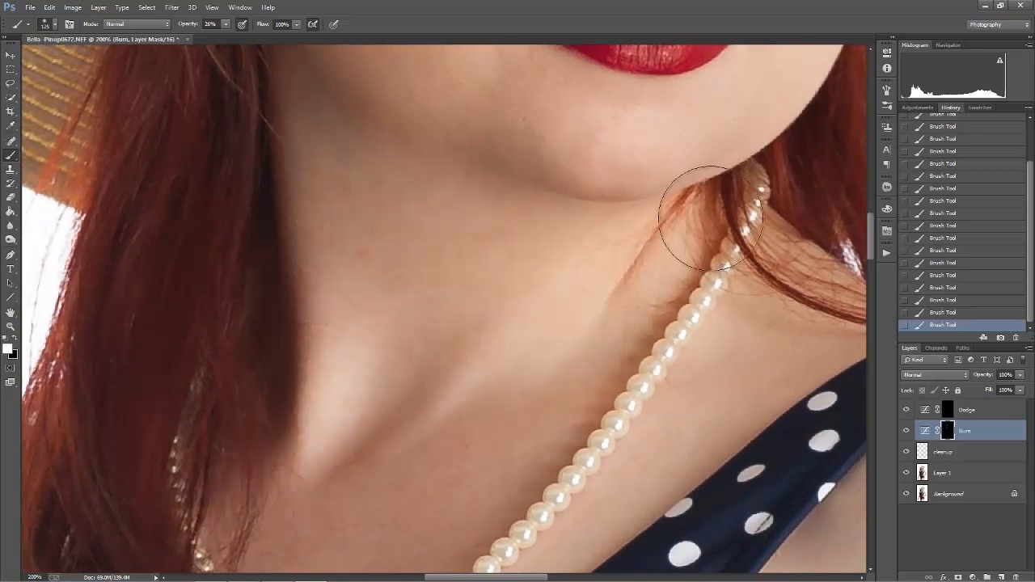
mouse_move(644, 218)
left_mouse_down()
mouse_move(589, 409)
mouse_move(495, 492)
left_mouse_up()
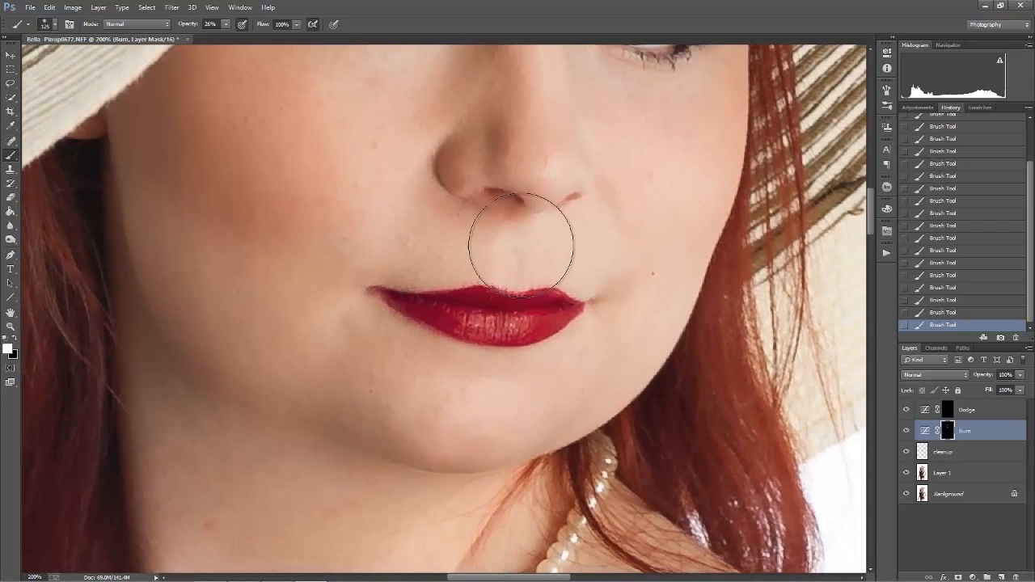
left_click_drag(638, 196, 633, 267)
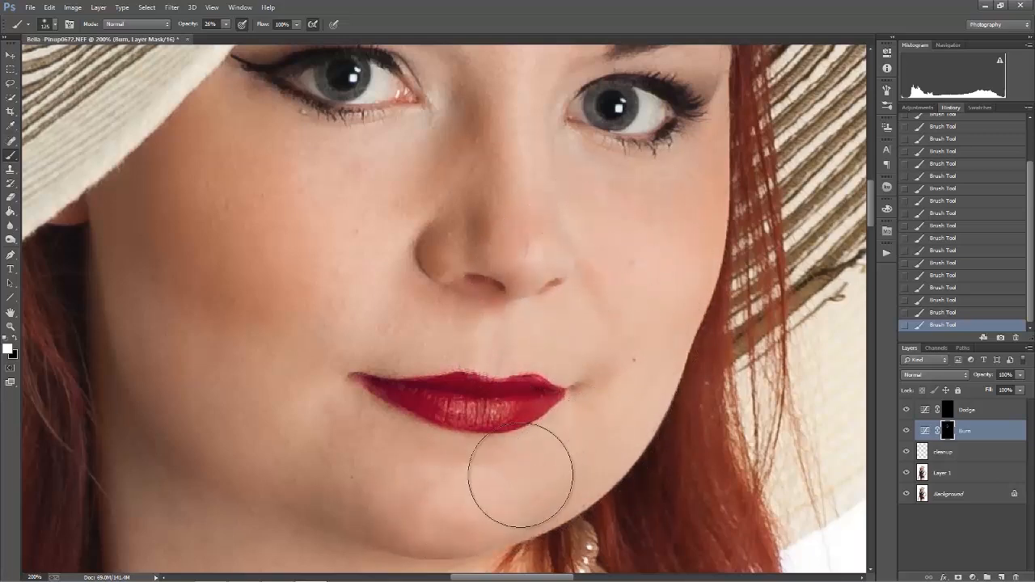
Step: Set the brush opacity to 75% and shade the skin between the shoulder strap and the armpit on the Burn mask
mouse_move(605, 515)
left_mouse_down()
mouse_move(618, 281)
mouse_move(638, 208)
left_mouse_up()
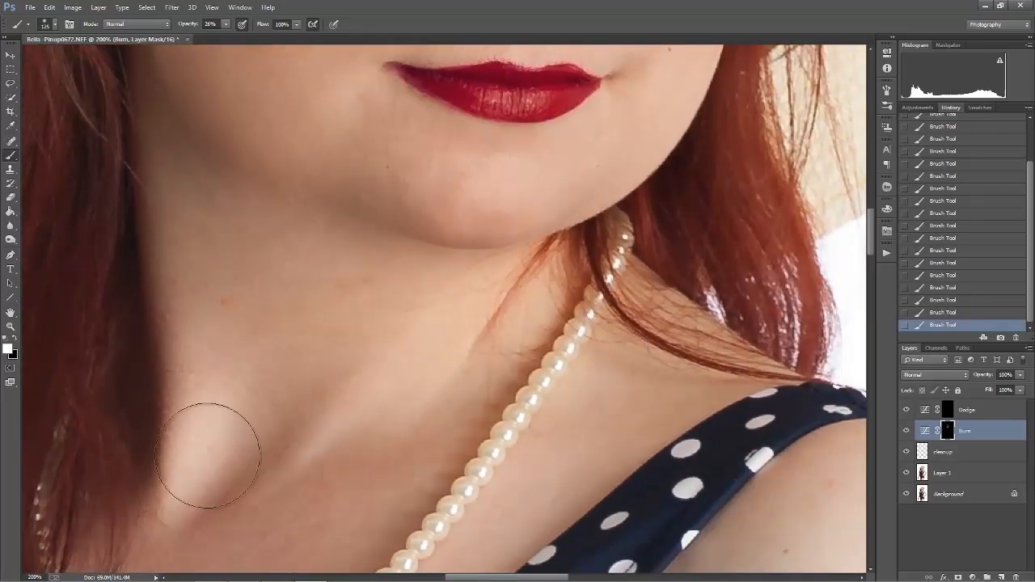
mouse_move(382, 409)
left_mouse_down()
mouse_move(406, 344)
mouse_move(346, 140)
left_mouse_up()
left_click_drag(328, 328, 362, 277)
left_click_drag(678, 308, 529, 298)
left_click_drag(709, 295, 512, 255)
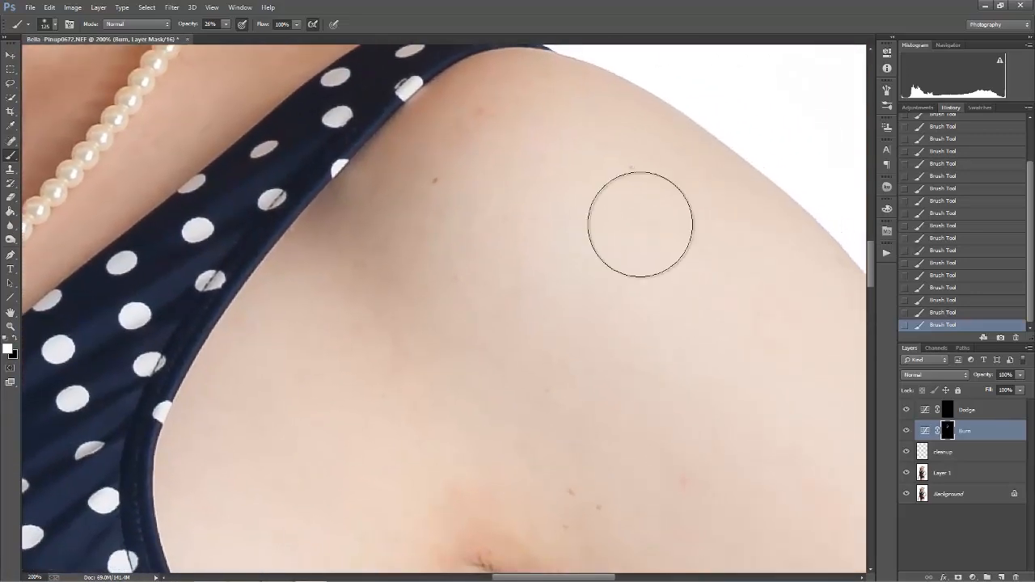
key("ctrl+0")
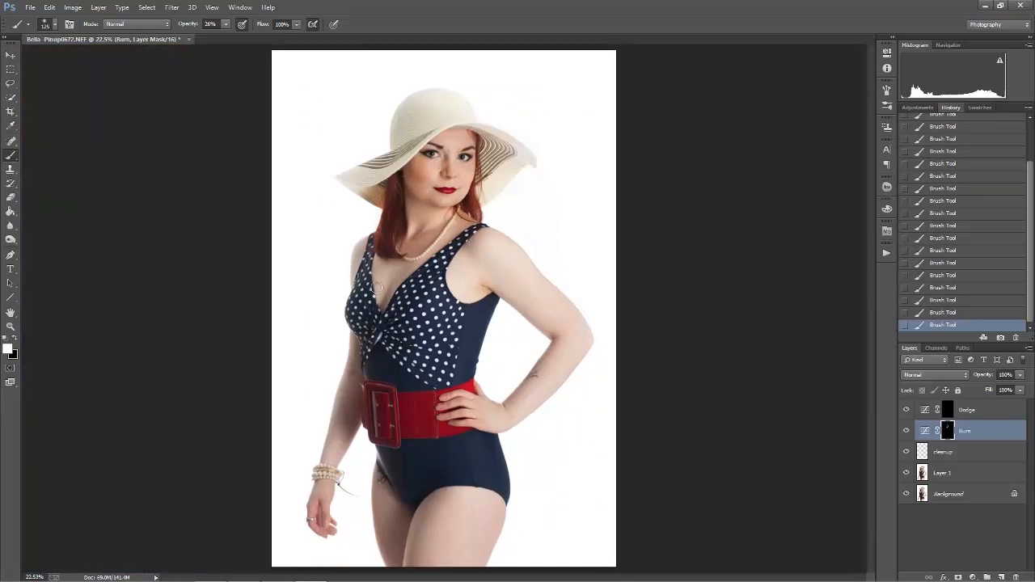
left_click(225, 25)
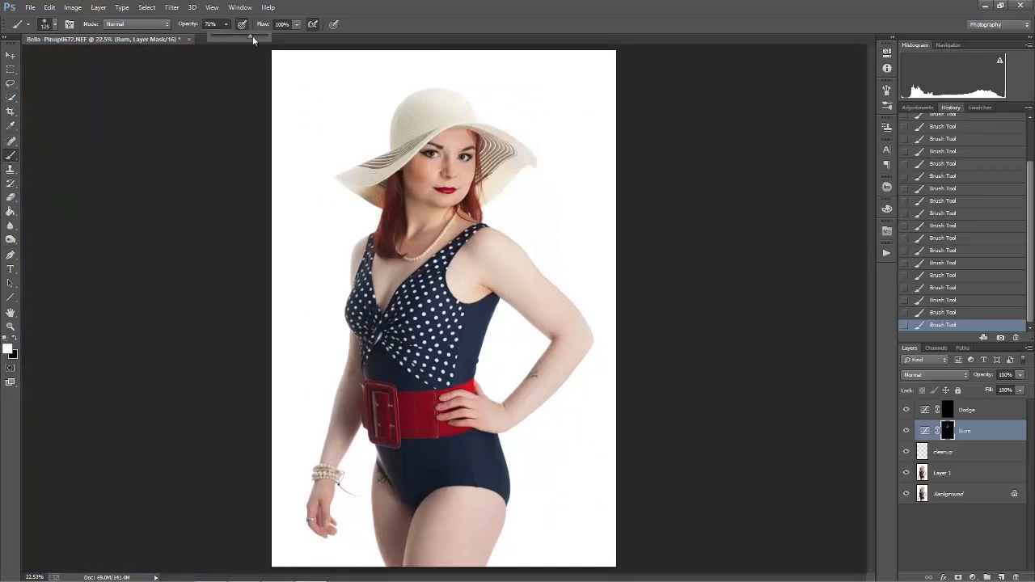
left_click(476, 266)
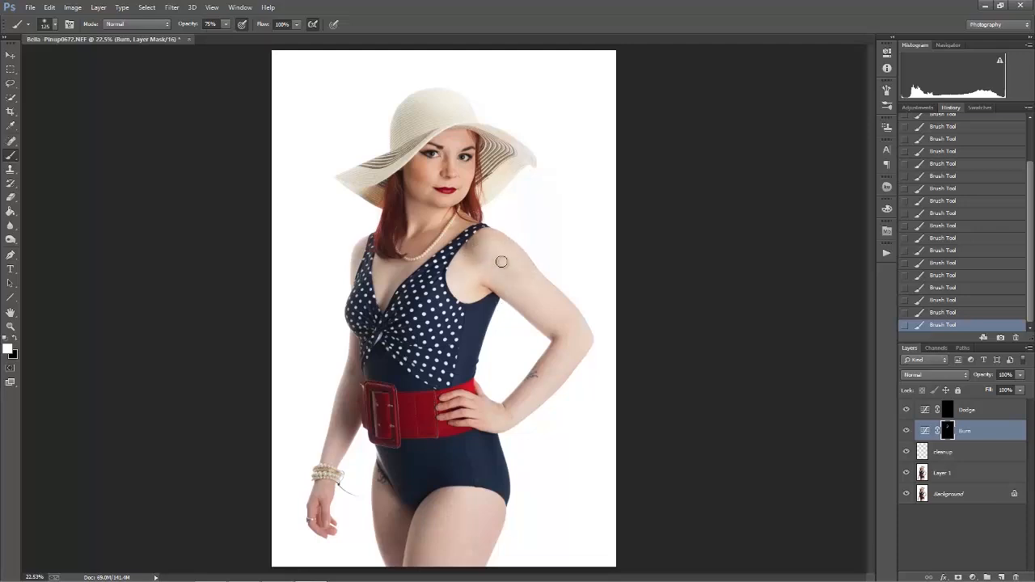
left_click_drag(480, 258, 484, 275)
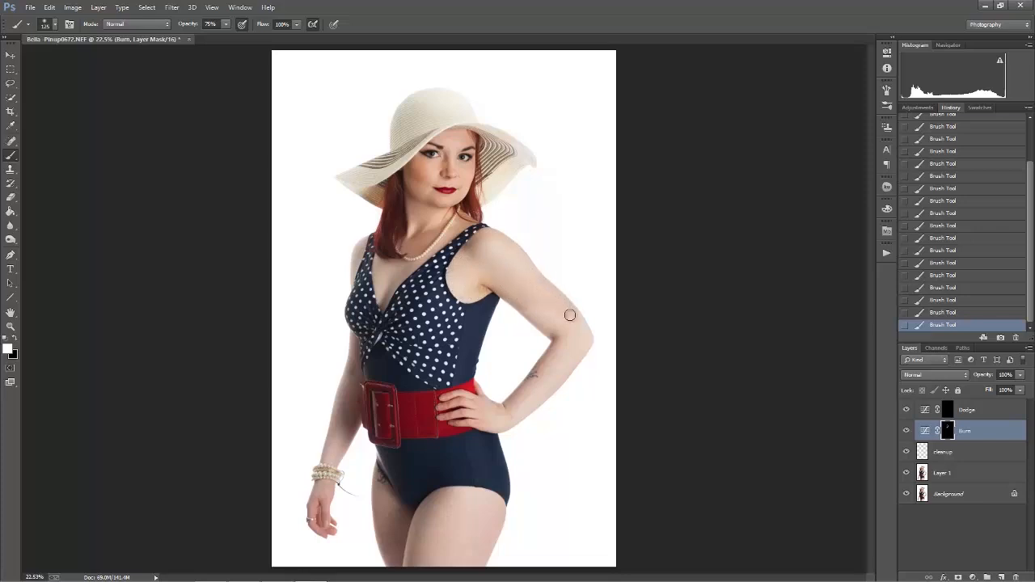
Step: Shade the bent arm from elbow to forearm, the shoulder and the chest along the neckline on the Burn mask
left_click_drag(580, 351, 551, 374)
mouse_move(566, 336)
left_mouse_down()
mouse_move(536, 318)
mouse_move(524, 390)
left_mouse_up()
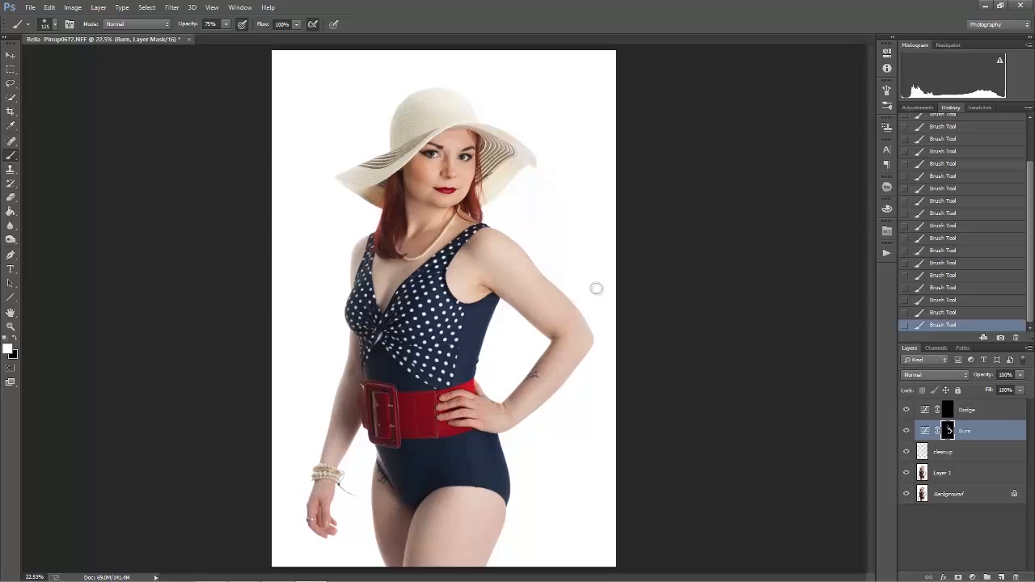
mouse_move(500, 242)
left_mouse_down()
mouse_move(455, 289)
mouse_move(421, 273)
mouse_move(386, 284)
mouse_move(396, 274)
mouse_move(384, 255)
mouse_move(377, 296)
mouse_move(390, 269)
left_mouse_up()
mouse_move(385, 307)
left_mouse_down()
mouse_move(455, 227)
mouse_move(390, 267)
left_mouse_up()
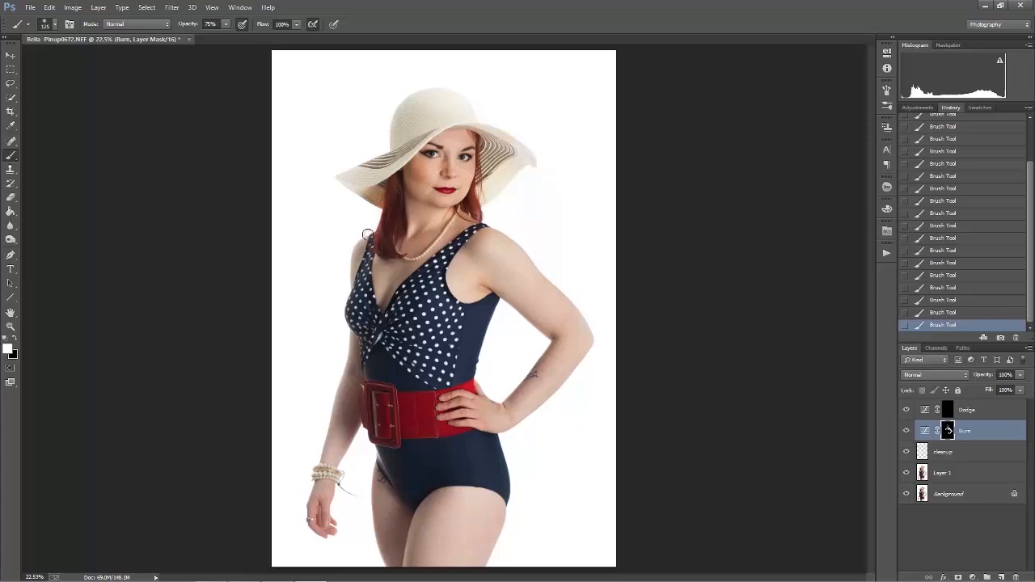
key("x")
key("x")
Step: Try to lighten the eye beneath the hat brim on the Dodge layer's mask using the Dodge Tool at 50% exposure
left_click(973, 413)
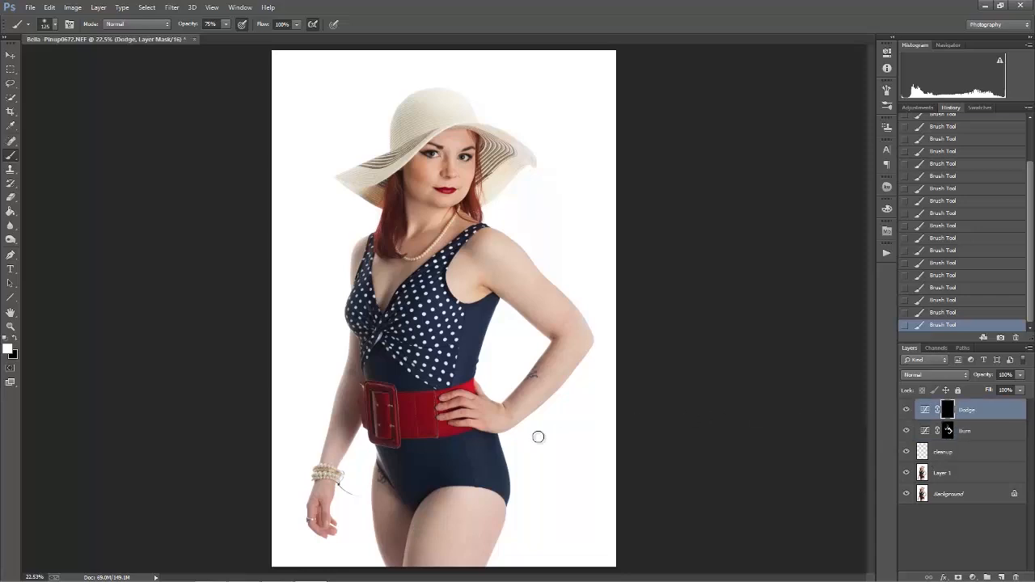
key("ctrl+1")
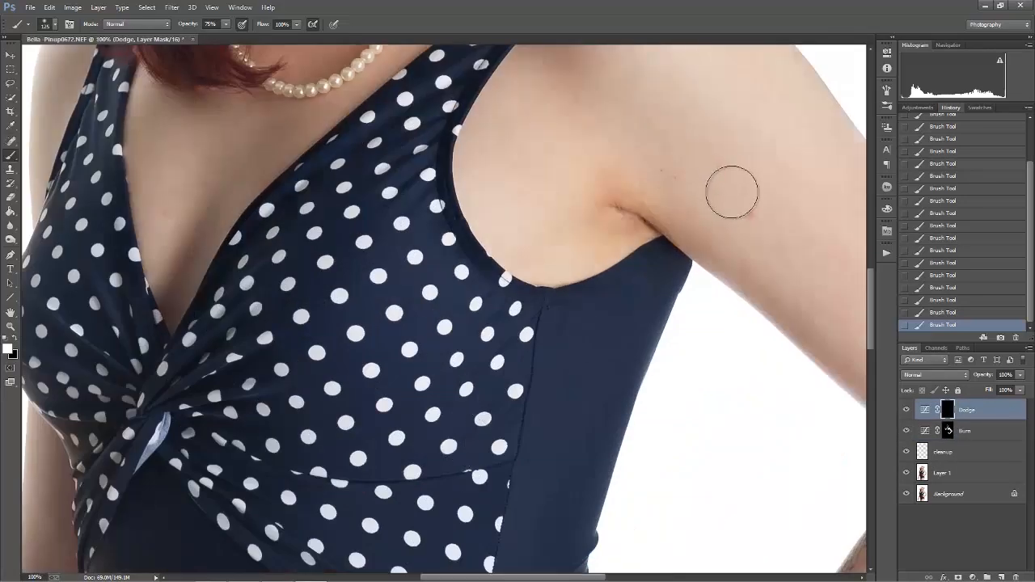
scroll(554, 289, "up", 12)
scroll(553, 288, "left", 6)
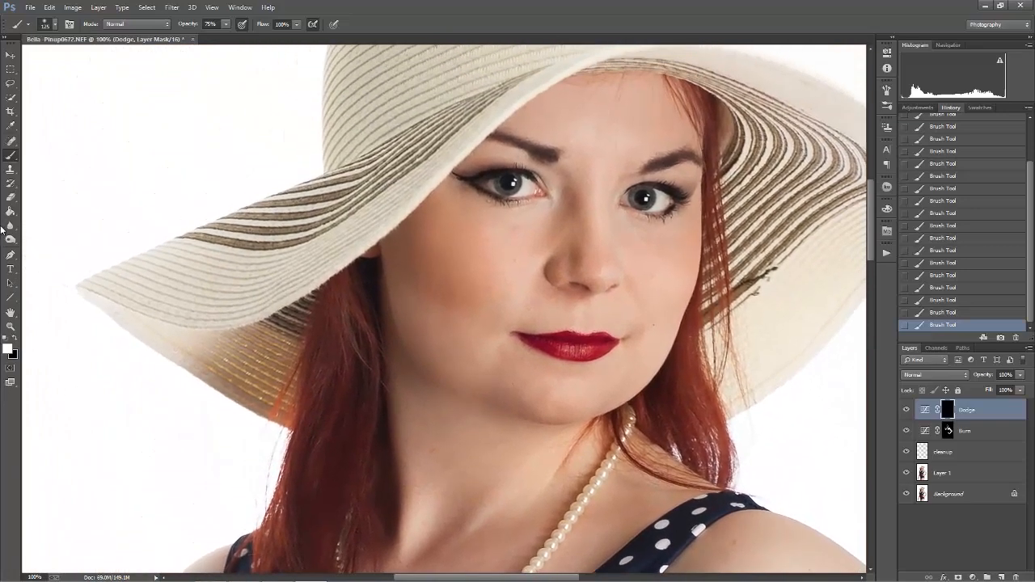
left_click_drag(11, 239, 30, 238)
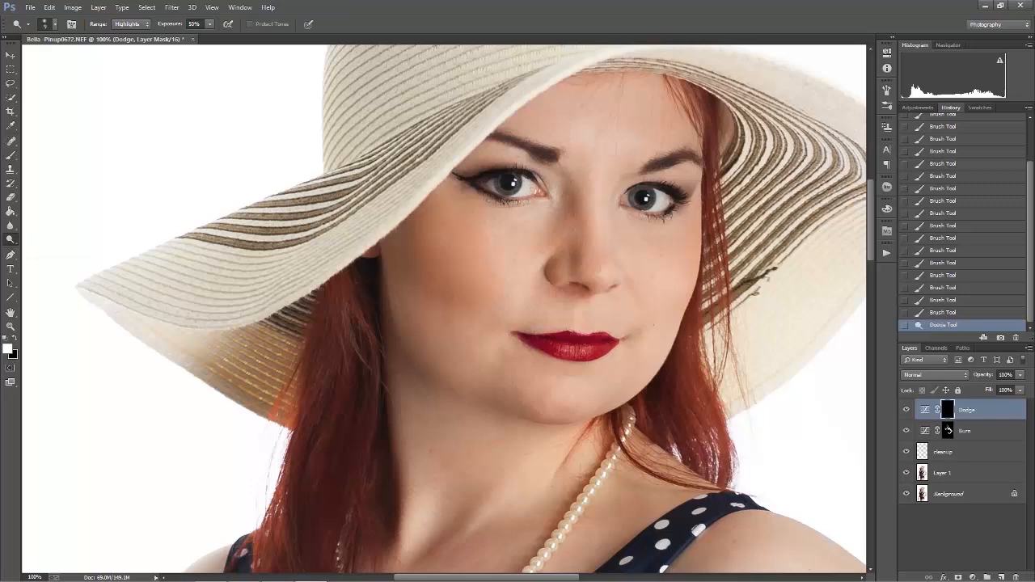
key("bracketright")
left_click_drag(494, 178, 519, 185)
Step: Lighten the whites of both eyes on Layer 1 using the Dodge Tool at 50% exposure with Highlights range
left_click(942, 472)
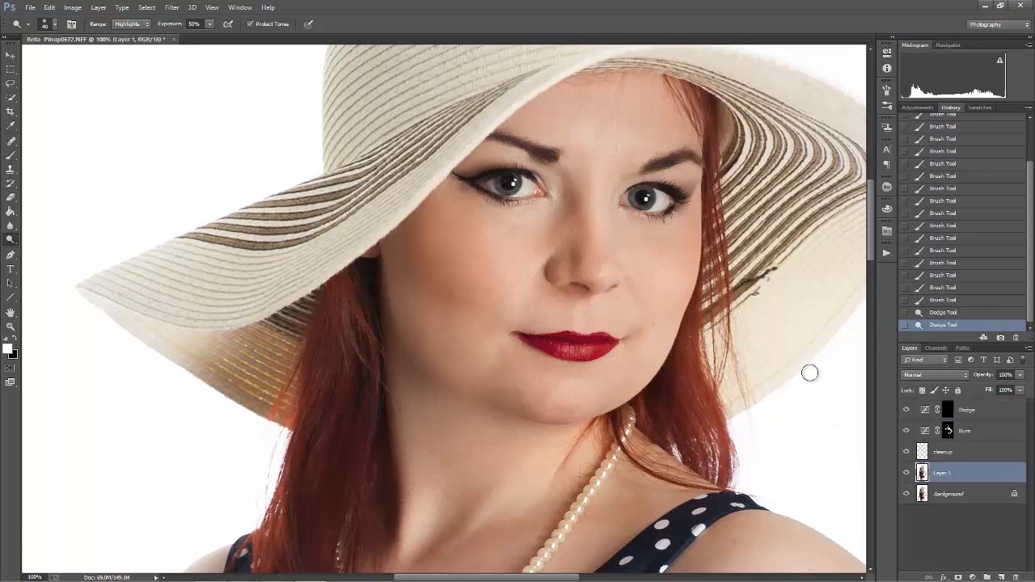
left_click_drag(524, 189, 494, 184)
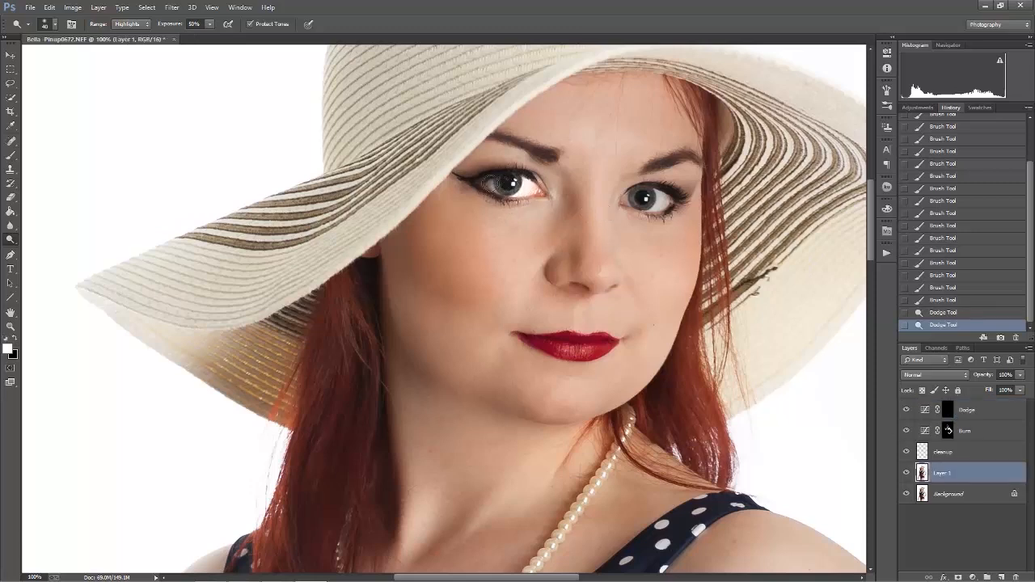
mouse_move(633, 204)
left_mouse_down()
mouse_move(666, 201)
mouse_move(631, 203)
left_mouse_up()
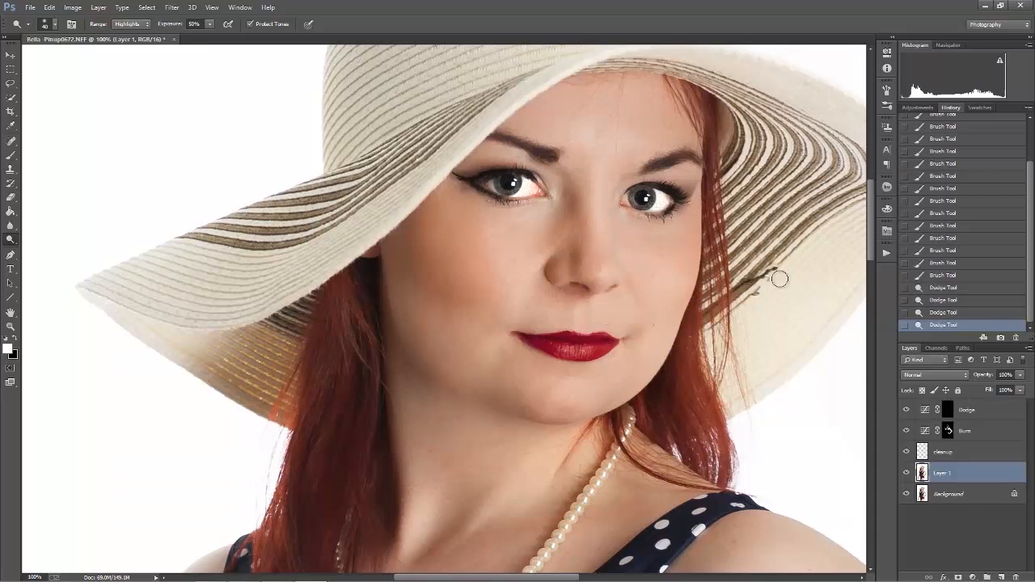
Step: Compare the portrait with Layer 1 hidden and shown, and undo all the Dodge Tool strokes
left_click(905, 474)
left_click(905, 474)
key("ctrl+0")
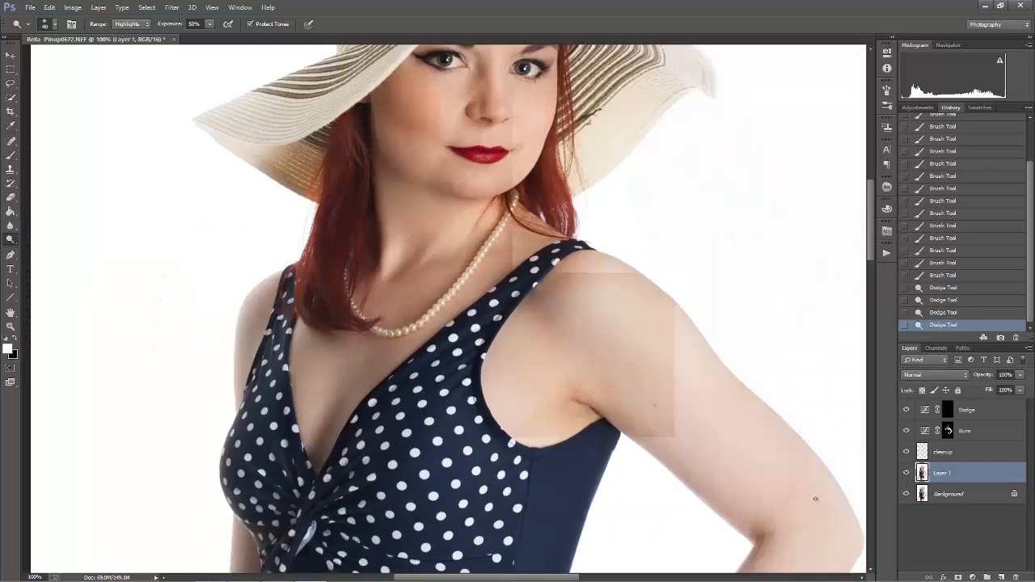
left_click(906, 473)
left_click(906, 473)
left_click(904, 473)
left_click(903, 473)
left_click(902, 473)
left_click(902, 473)
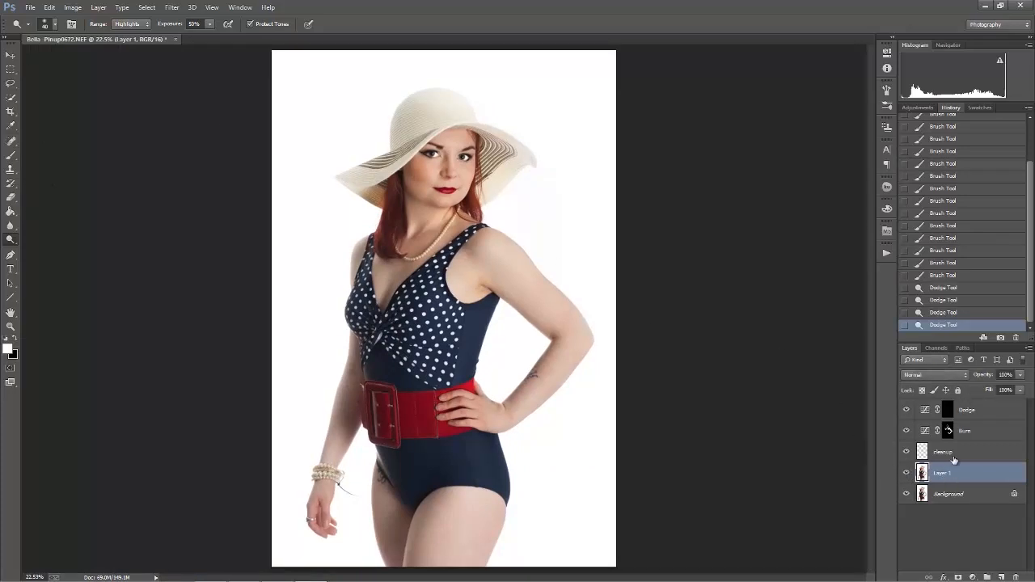
left_click(961, 276)
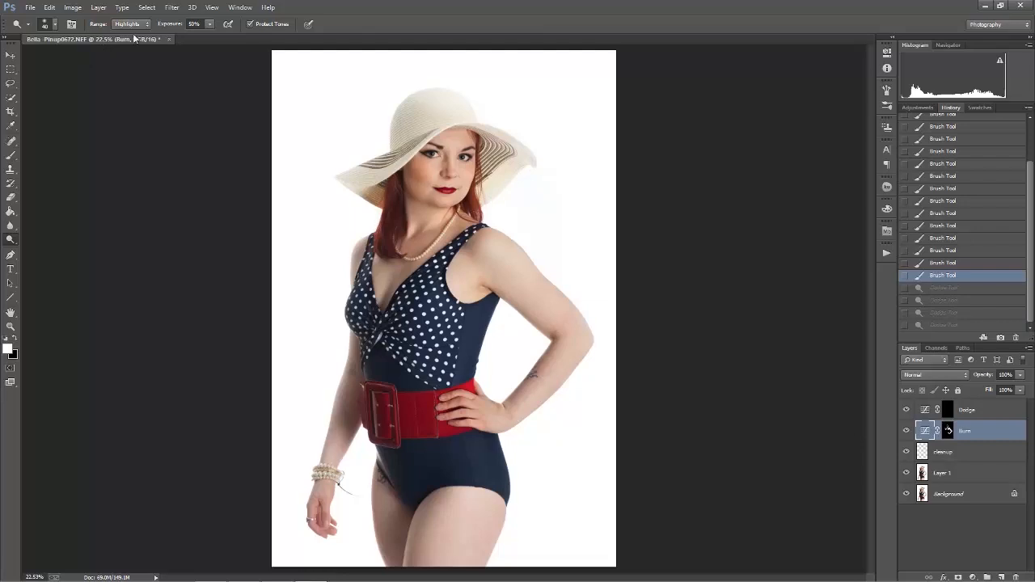
Step: Lower the Dodge Tool exposure to 8% and lighten the whites of both eyes on Layer 1
left_click_drag(210, 25, 191, 33)
left_click_drag(184, 39, 186, 36)
left_click(958, 477)
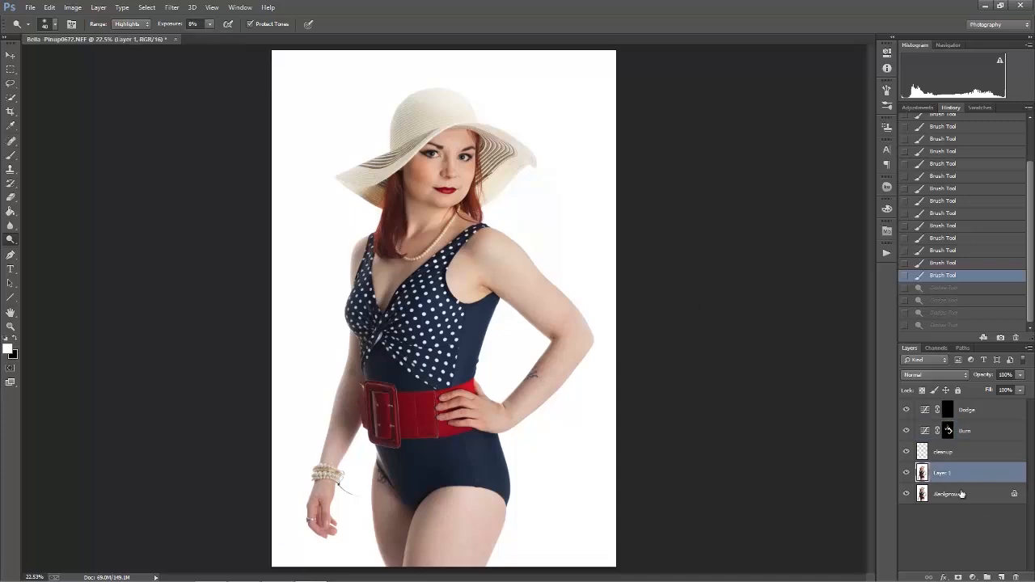
key("ctrl+1")
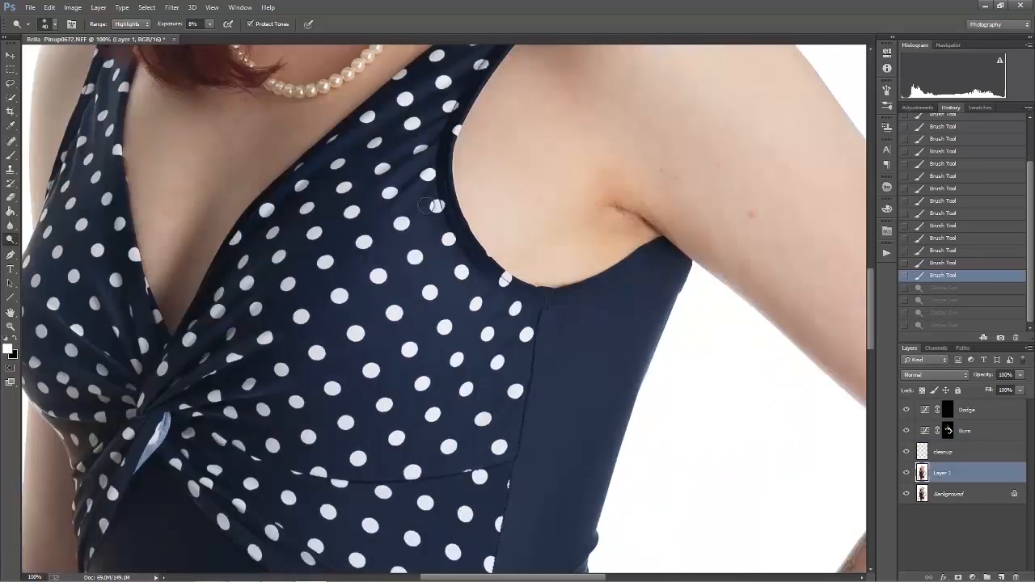
left_click_drag(575, 250, 627, 486)
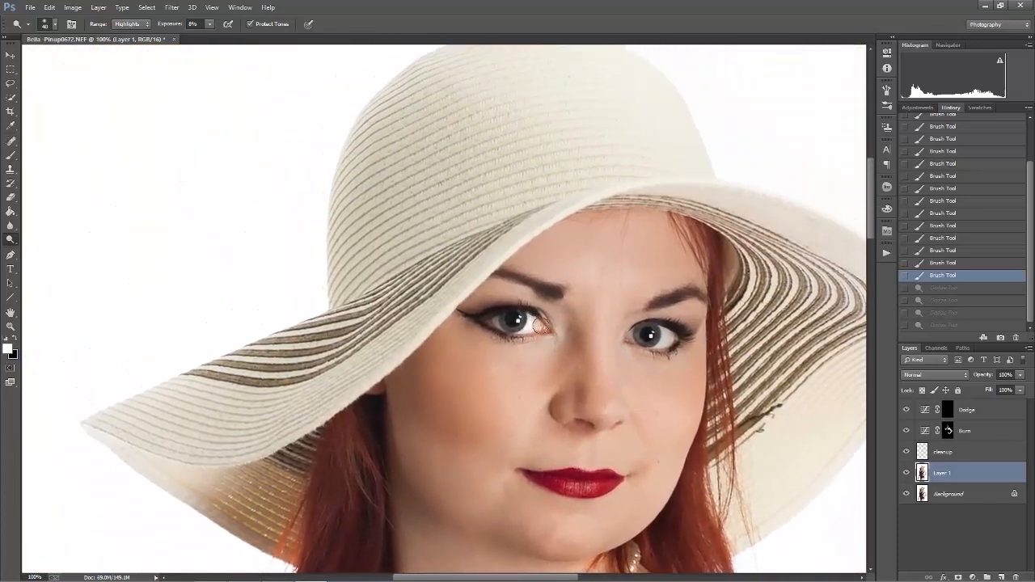
mouse_move(539, 325)
left_mouse_down()
mouse_move(512, 320)
mouse_move(530, 325)
left_mouse_up()
left_click_drag(641, 340, 659, 339)
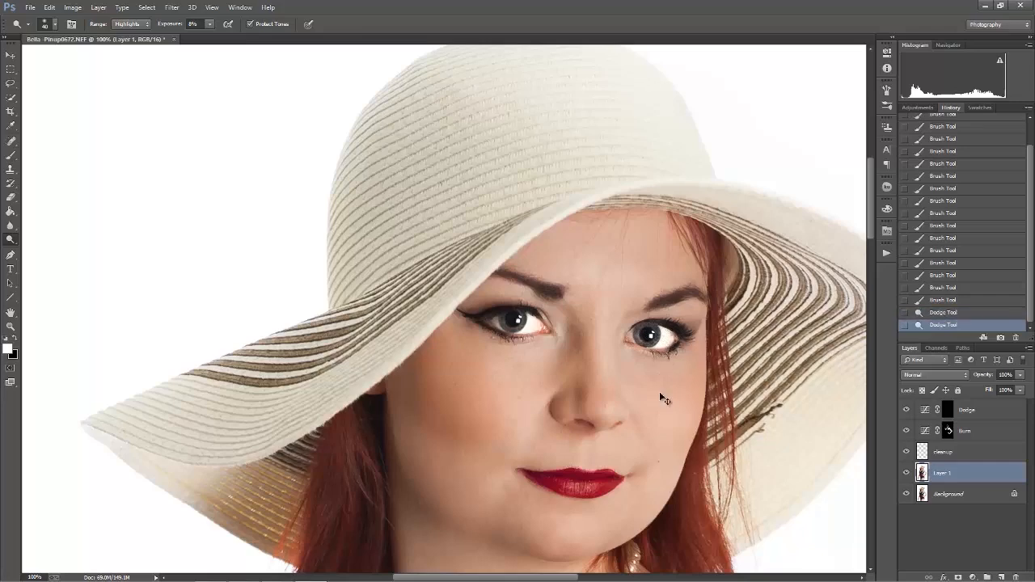
Step: Check the full portrait with Layer 1 hidden and shown, and undo the 8% exposure Dodge Tool strokes
key("ctrl+0")
left_click(906, 474)
left_click(902, 475)
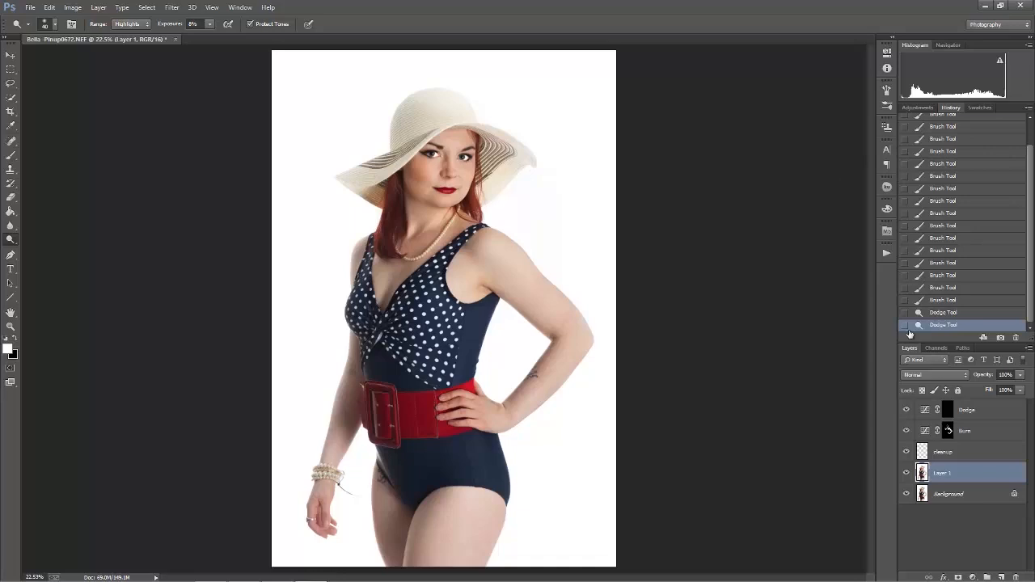
left_click(946, 300)
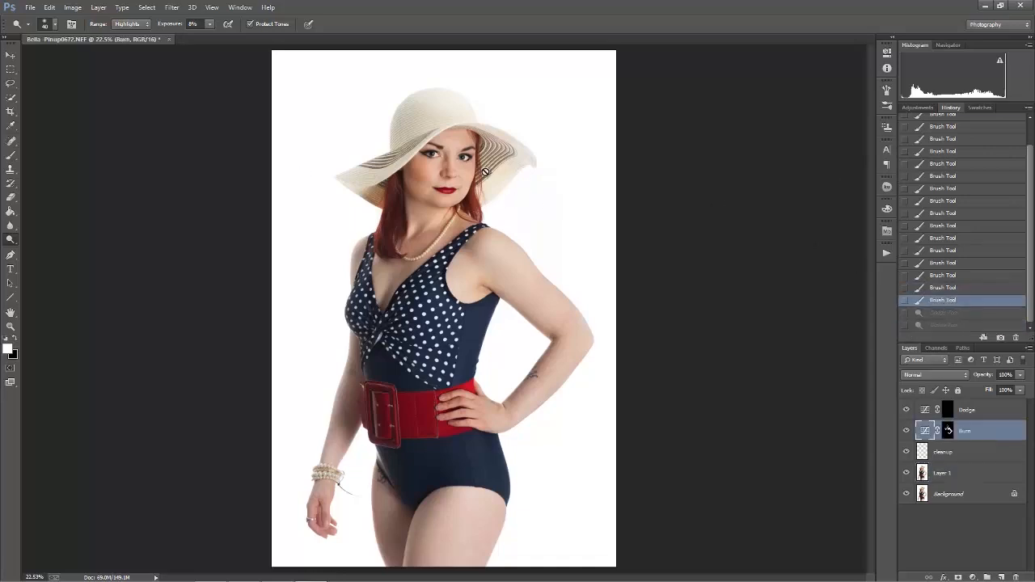
Step: Paint white over the whites of both eyes on the Dodge mask using a 40 px brush at 75% opacity
left_click(972, 410)
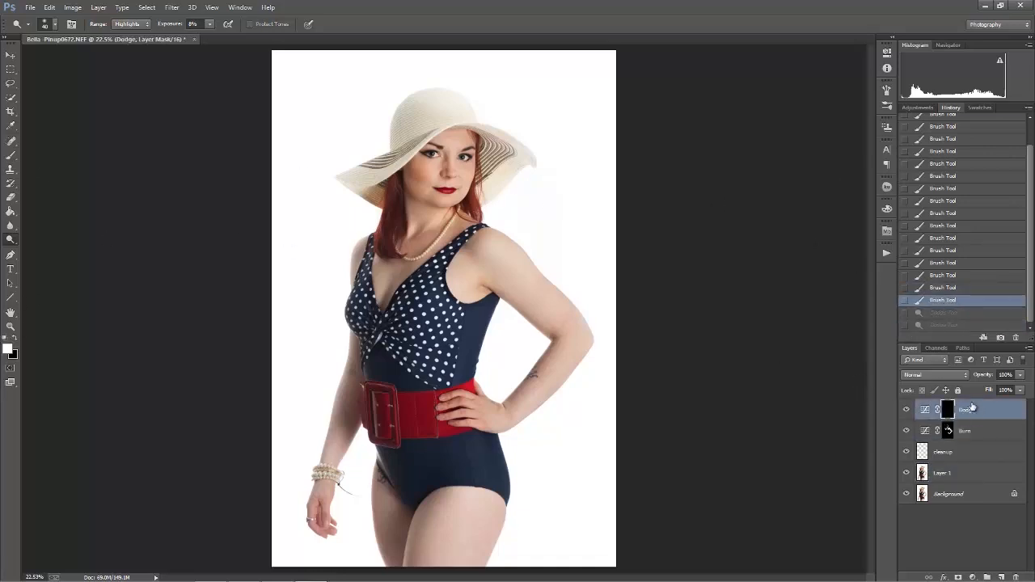
key("ctrl+1")
left_click_drag(431, 283, 470, 566)
left_click_drag(501, 255, 492, 550)
left_click_drag(482, 359, 485, 393)
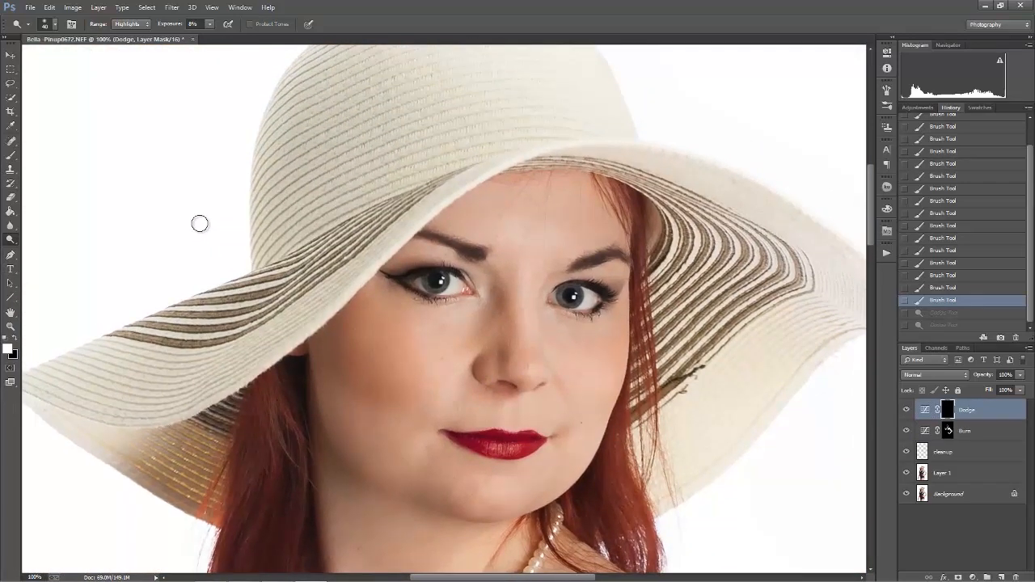
key("b")
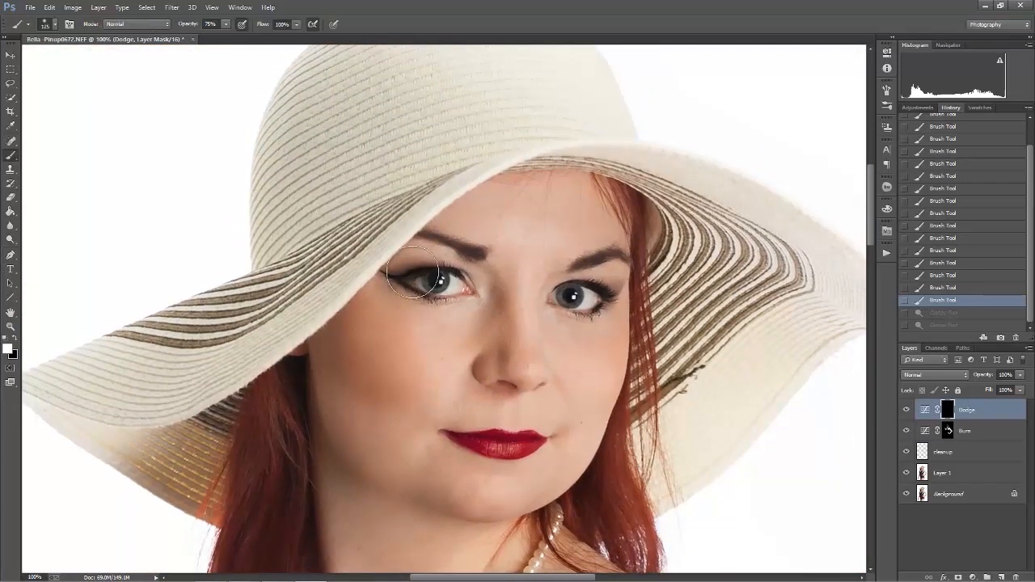
key("bracketleft")
key("bracketleft")
key("bracketleft")
mouse_move(430, 280)
left_mouse_down()
mouse_move(454, 284)
mouse_move(421, 283)
left_mouse_up()
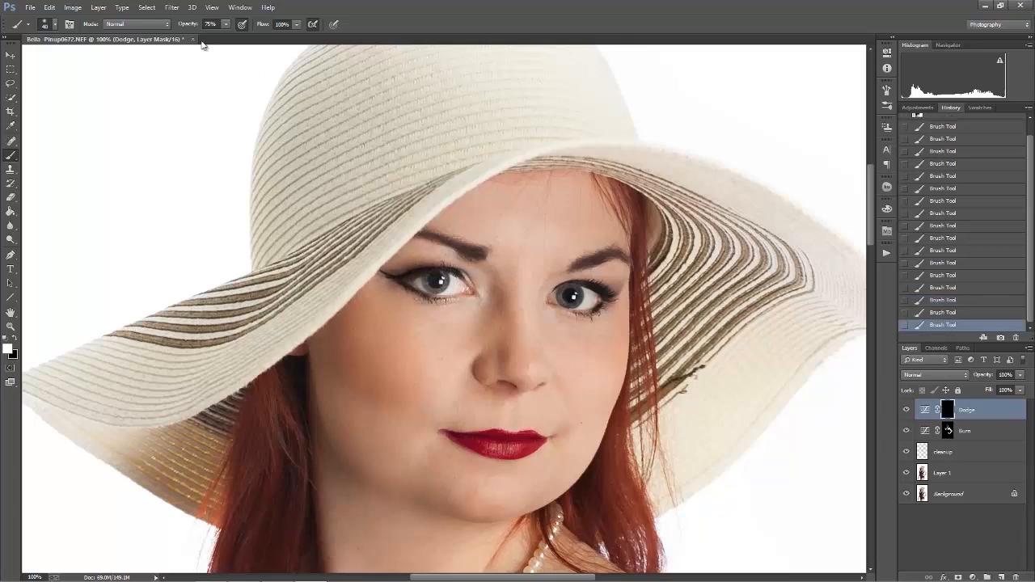
mouse_move(422, 290)
left_mouse_down()
mouse_move(417, 283)
mouse_move(455, 286)
mouse_move(433, 283)
left_mouse_up()
left_click_drag(606, 302, 561, 299)
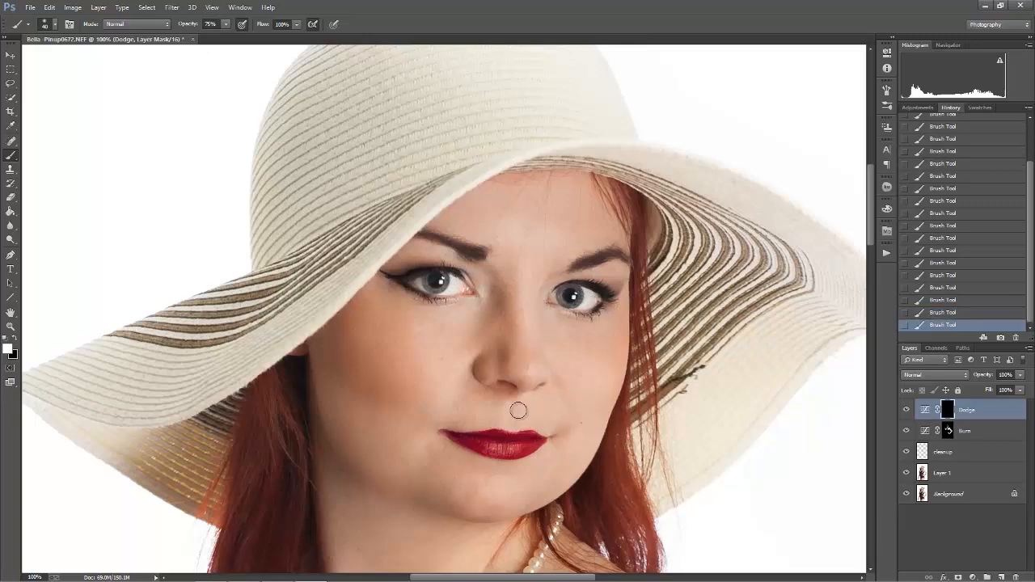
Step: Compare the full portrait with the Dodge layer hidden and shown to judge the eye brightening
key("ctrl+0")
left_click(906, 409)
left_click(906, 410)
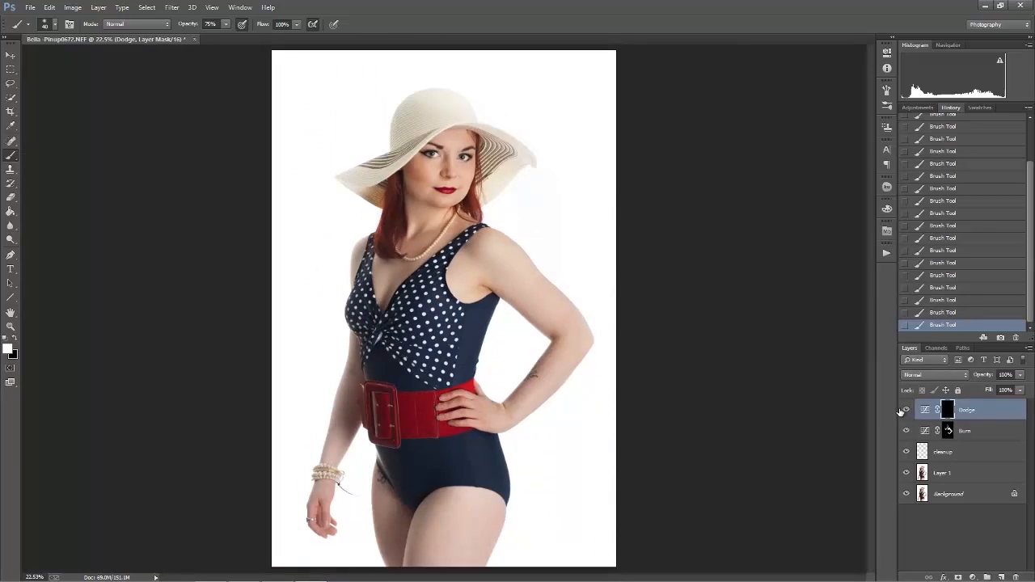
left_click(906, 410)
left_click(905, 410)
left_click(905, 410)
left_click(905, 410)
Step: Touch up the Dodge mask around the eye on the shadowed side of the face with the brush at 47% opacity
key("ctrl+1")
left_click_drag(631, 327, 651, 409)
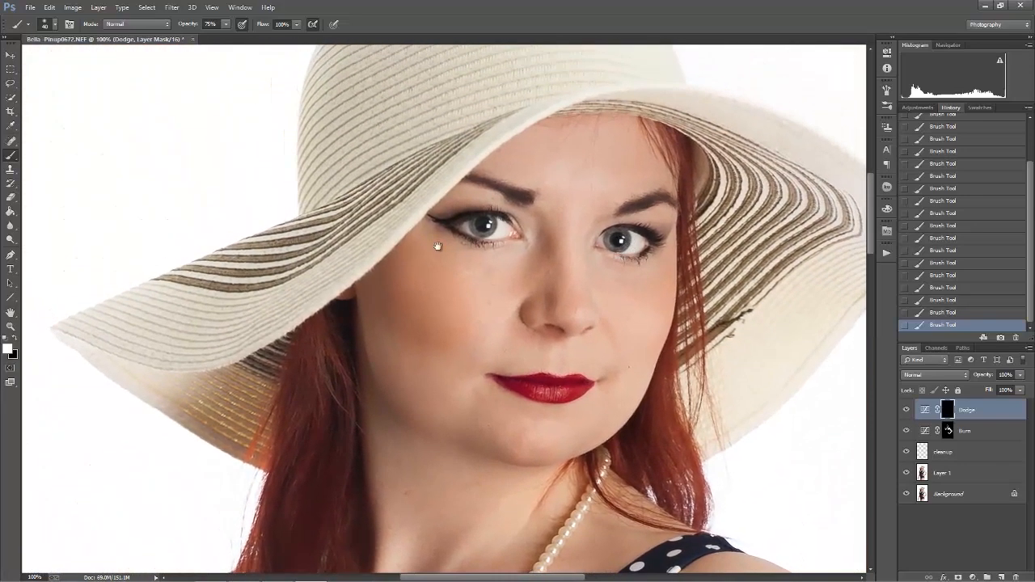
key("x")
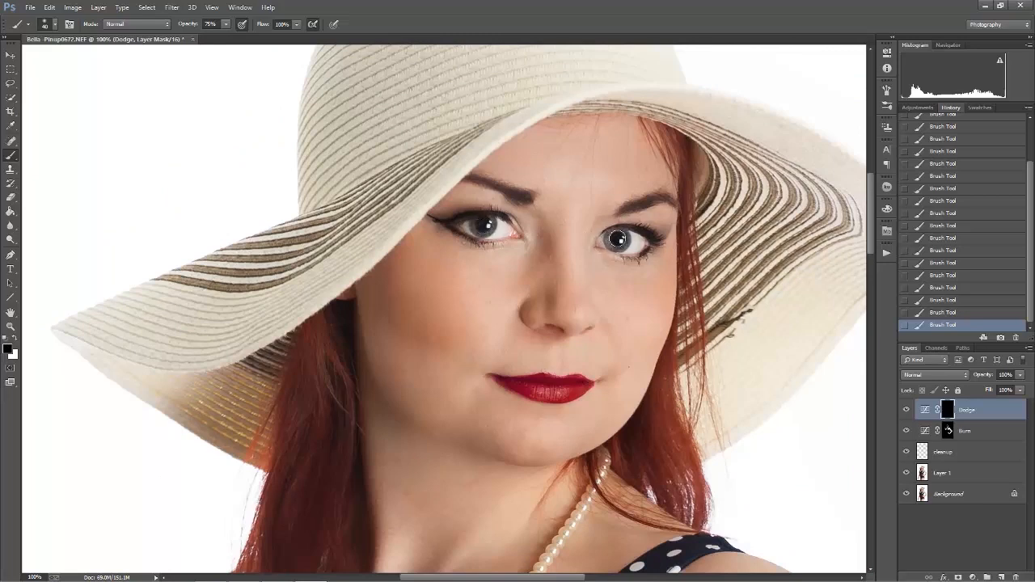
key("x")
left_click(225, 24)
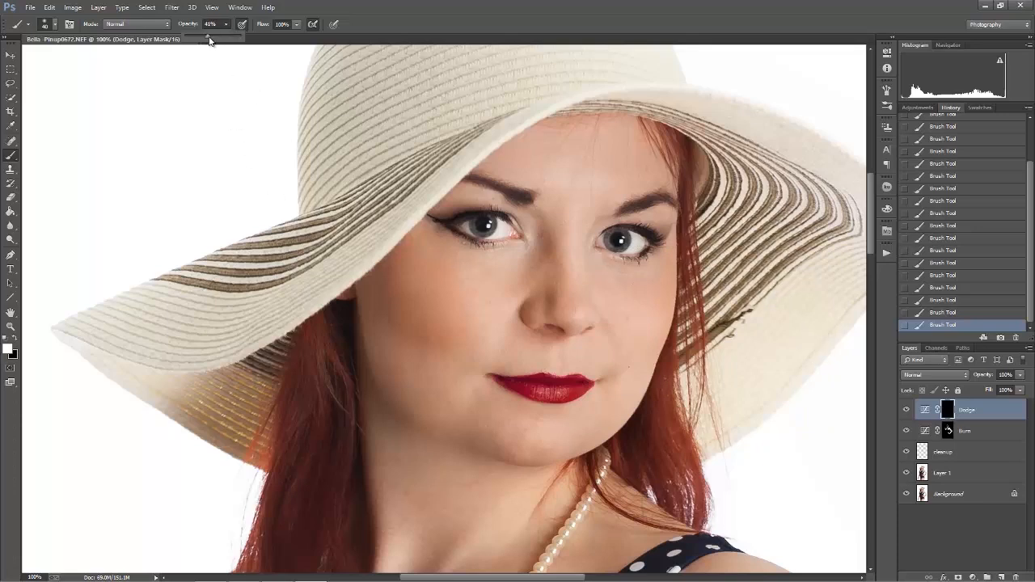
left_click(457, 230)
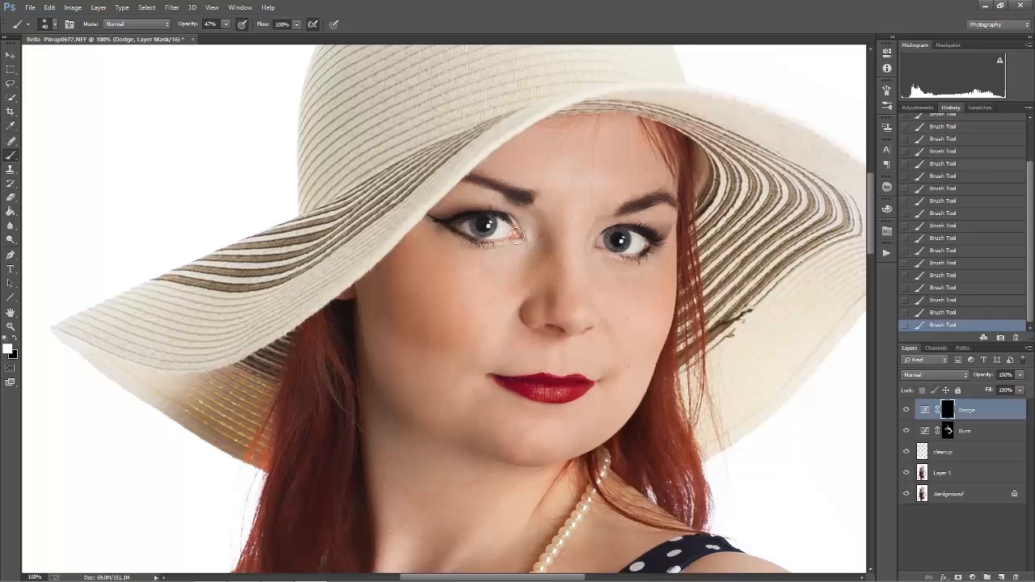
key("x")
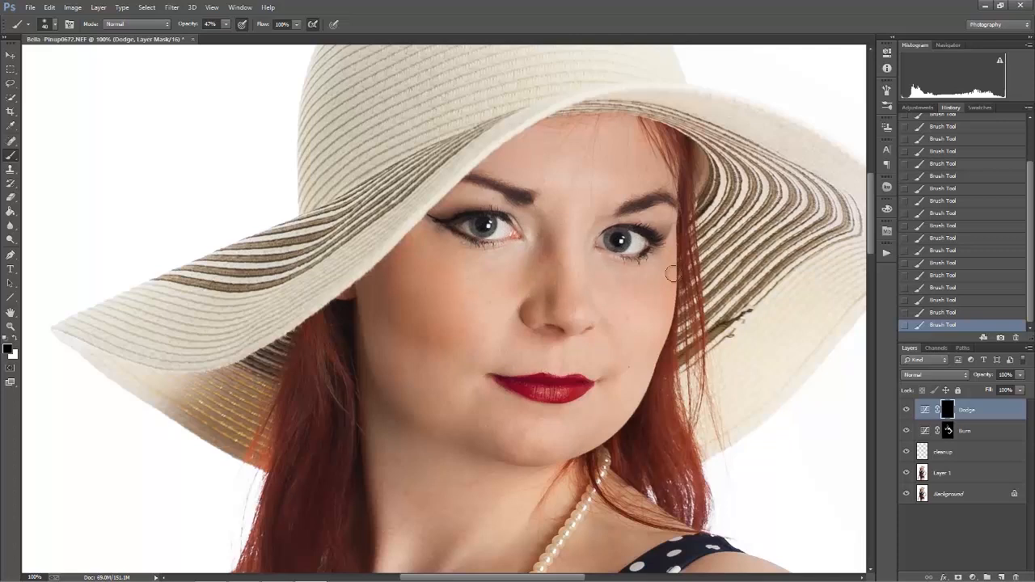
Step: Try adjusting the opacity of the Dodge layer, ending back at 100%, with the whole portrait in view
scroll(651, 271, "down", 5)
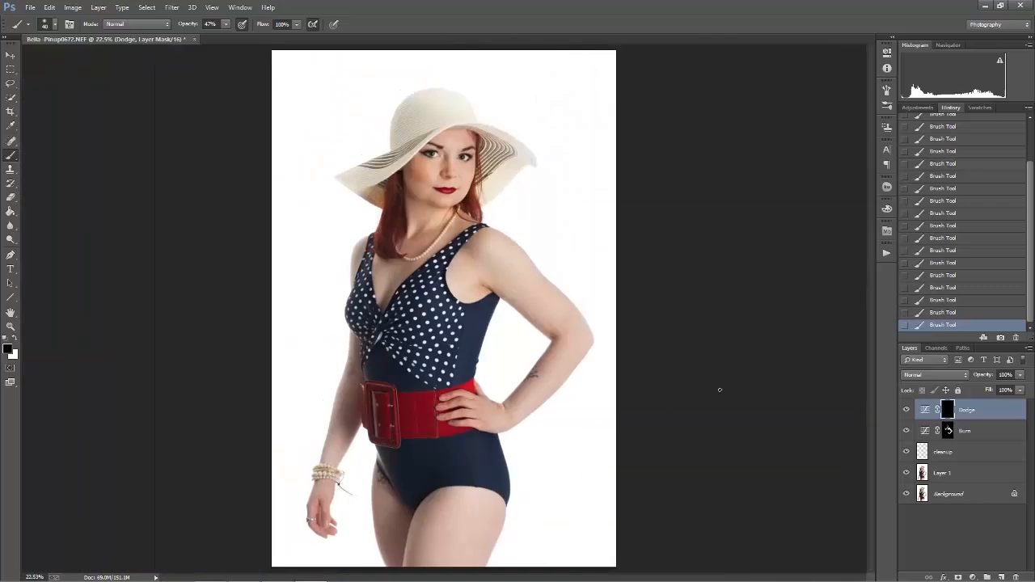
left_click(1018, 390)
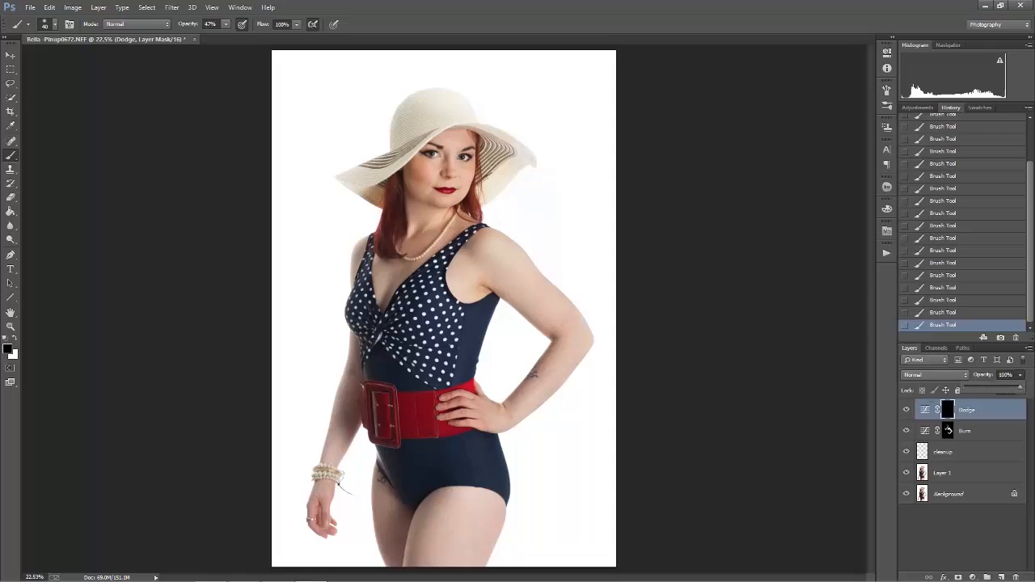
left_click_drag(1014, 389, 1029, 415)
double_click(481, 9)
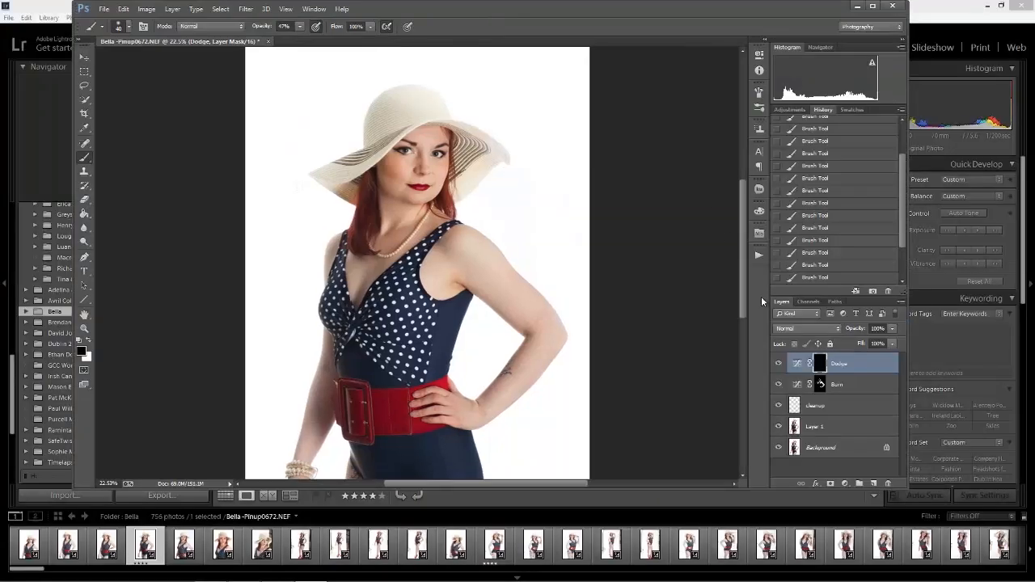
left_click(873, 6)
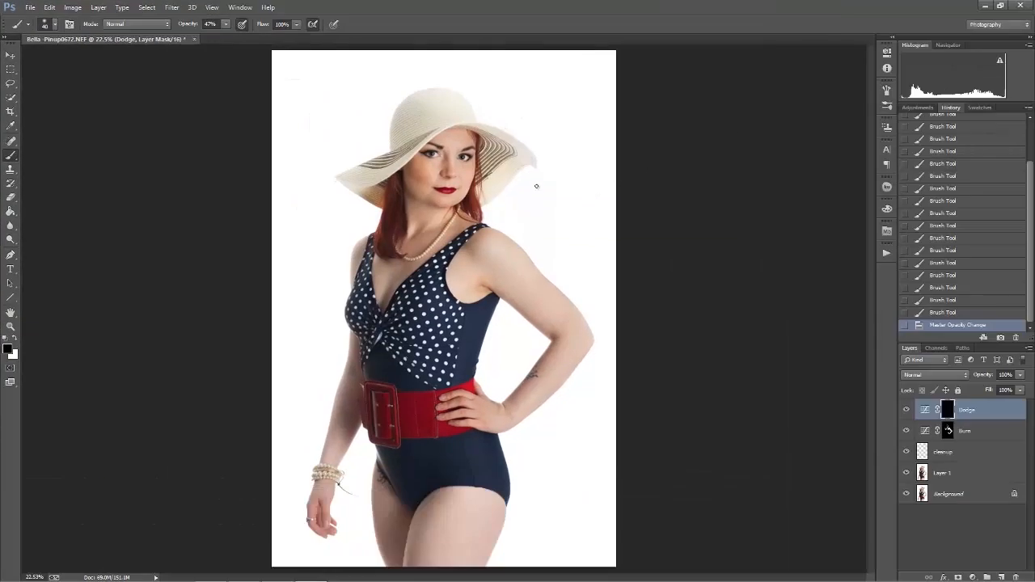
Step: Pull the Dodge layer's RGB curve up to an extreme brightening to expose the painted areas around the eyes
key("ctrl+1")
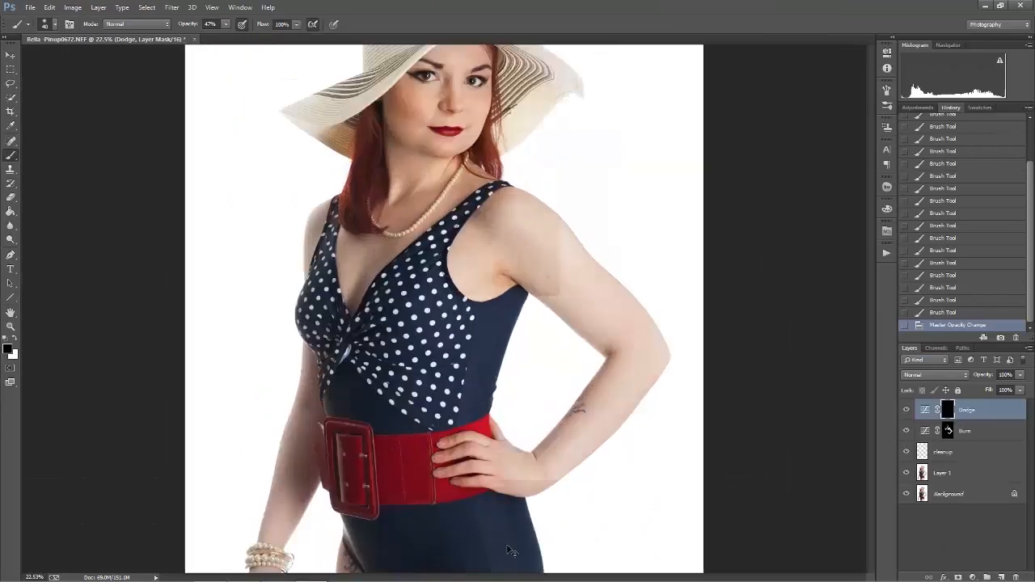
left_click_drag(361, 275, 380, 376)
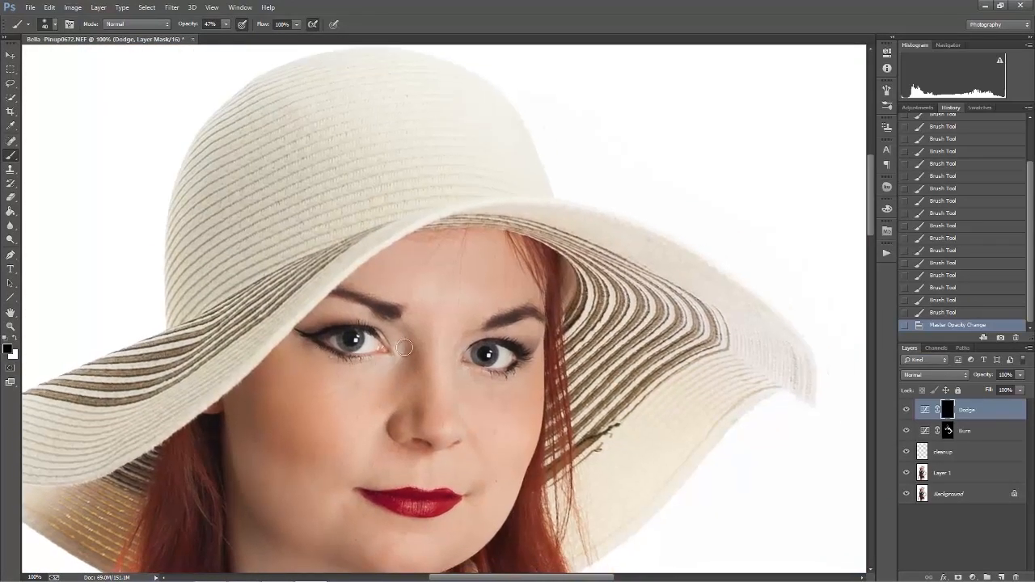
double_click(921, 411)
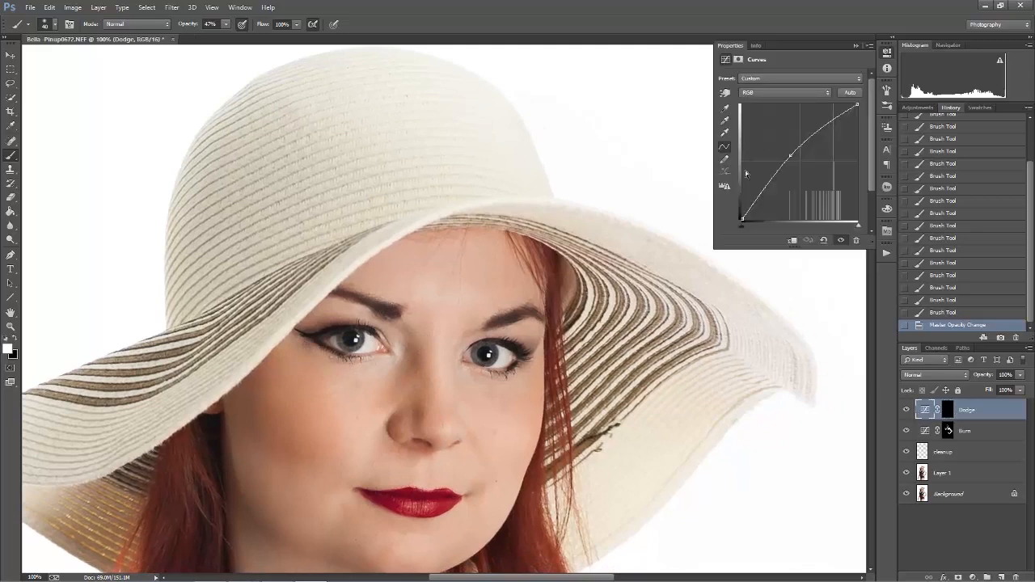
left_click_drag(794, 153, 754, 127)
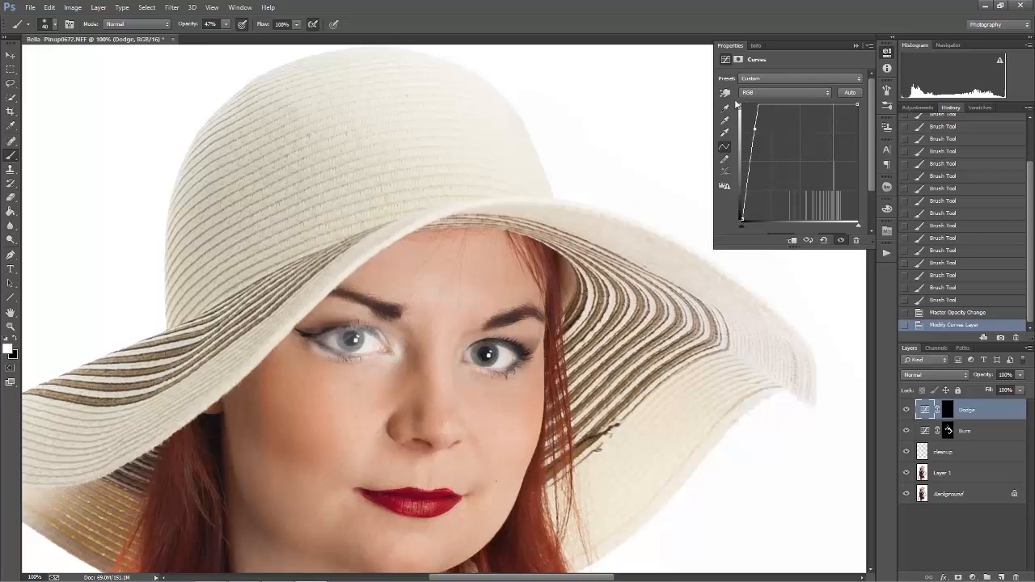
Step: Paint black on the Dodge mask at 100% brush opacity to remove brightening spilled onto the lids and skin around both eyes
key("x")
left_click(946, 411)
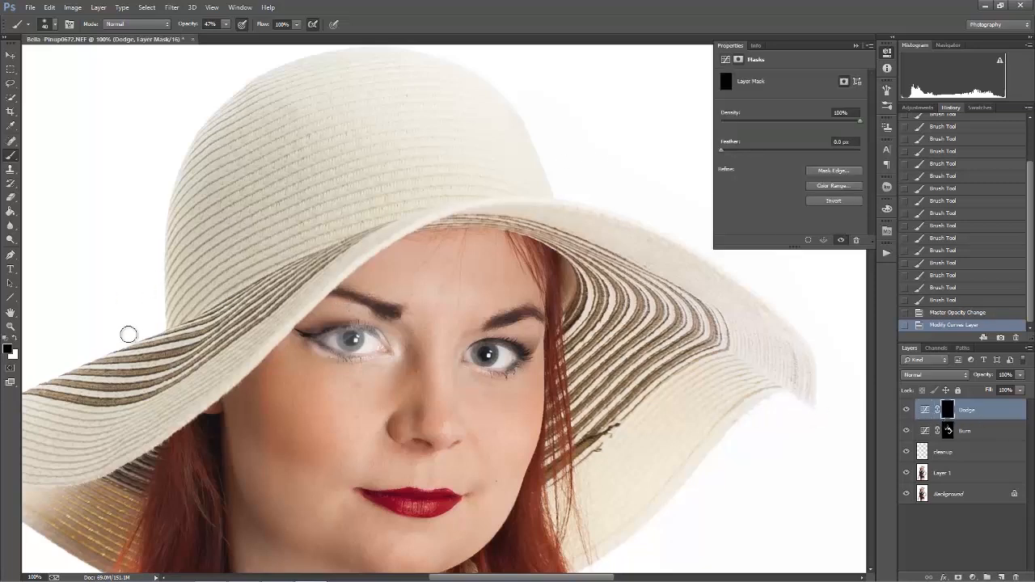
left_click_drag(318, 330, 330, 331)
left_click(225, 24)
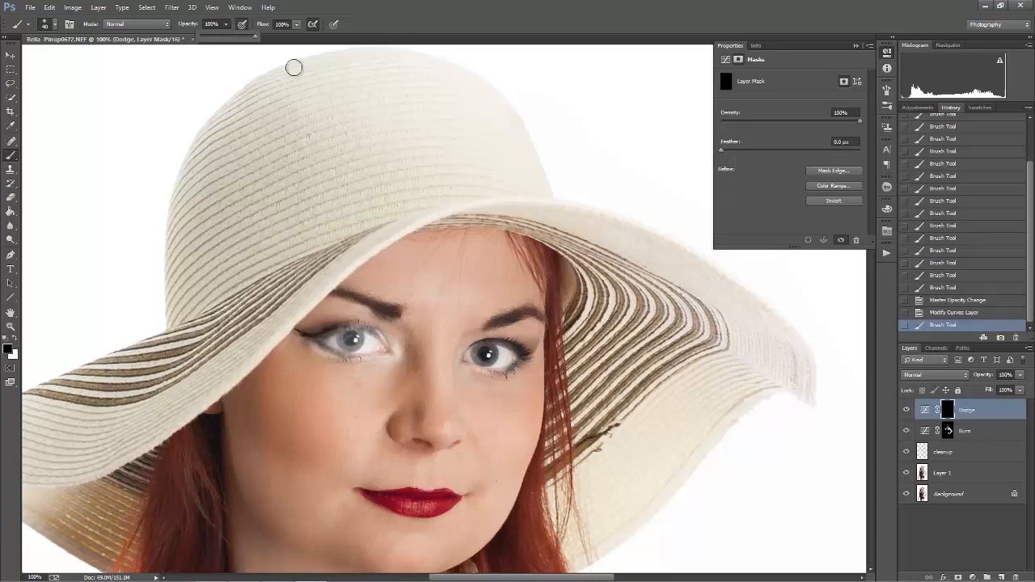
key("0")
mouse_move(331, 323)
left_mouse_down()
mouse_move(376, 324)
mouse_move(346, 321)
mouse_move(380, 327)
mouse_move(399, 346)
mouse_move(396, 360)
mouse_move(342, 363)
mouse_move(354, 371)
mouse_move(324, 361)
mouse_move(304, 338)
mouse_move(323, 327)
mouse_move(304, 328)
left_mouse_up()
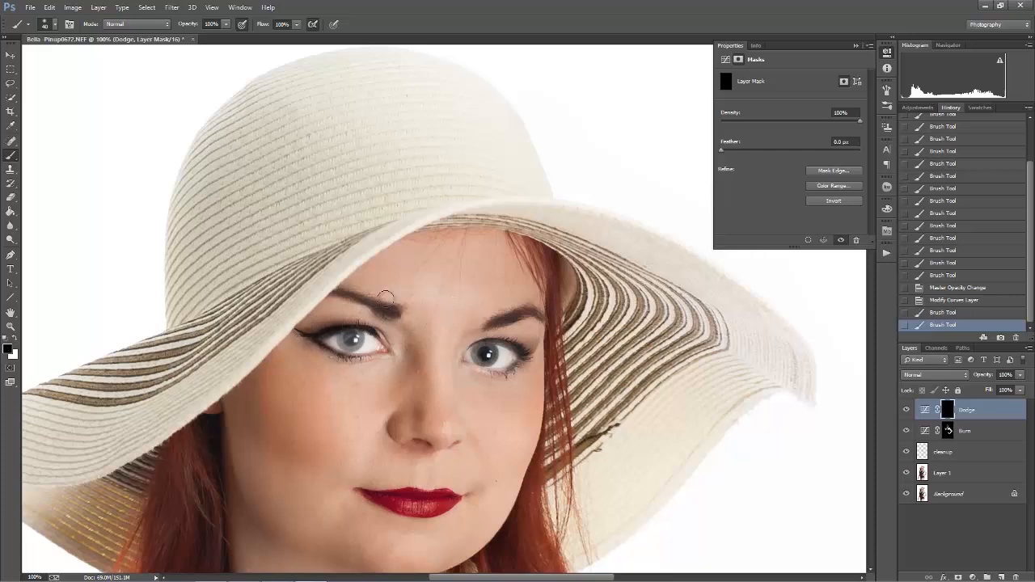
mouse_move(462, 341)
left_mouse_down()
mouse_move(540, 350)
mouse_move(500, 382)
mouse_move(464, 376)
mouse_move(449, 360)
mouse_move(471, 325)
mouse_move(426, 347)
left_mouse_up()
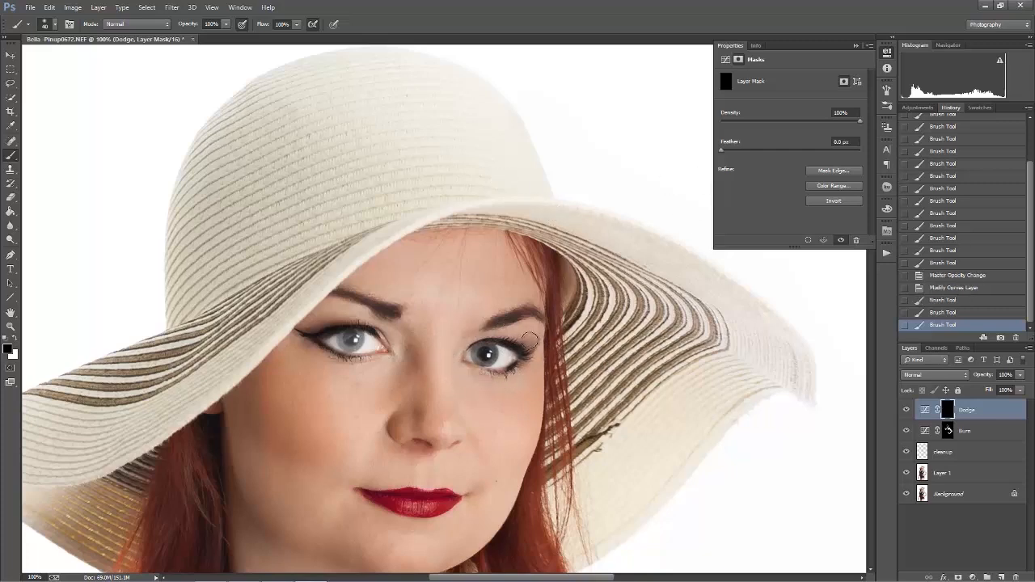
left_click(521, 347)
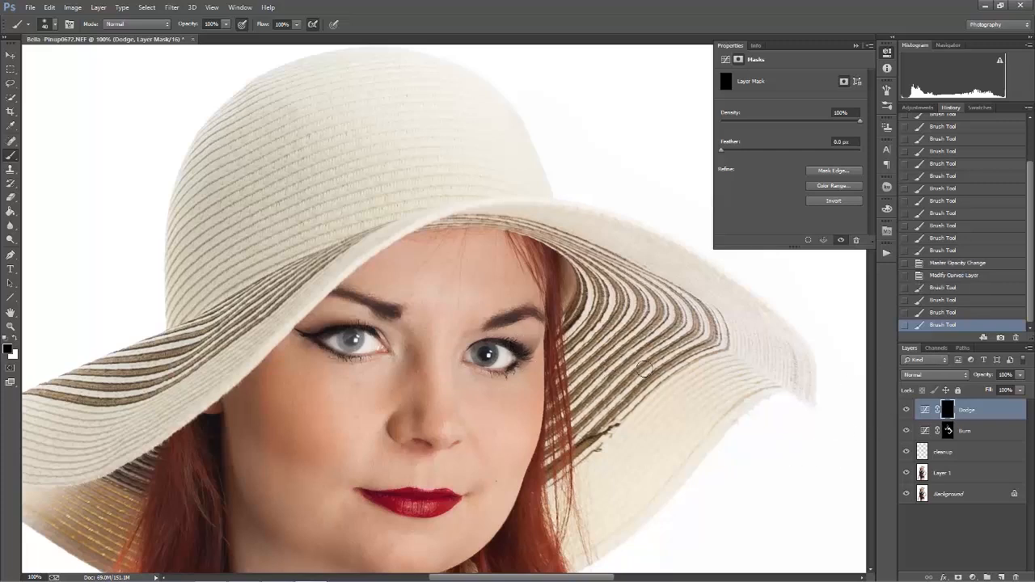
Step: Ease the Dodge curve back to a gentle brightening arc and set the layer opacity to 67%
left_click(920, 410)
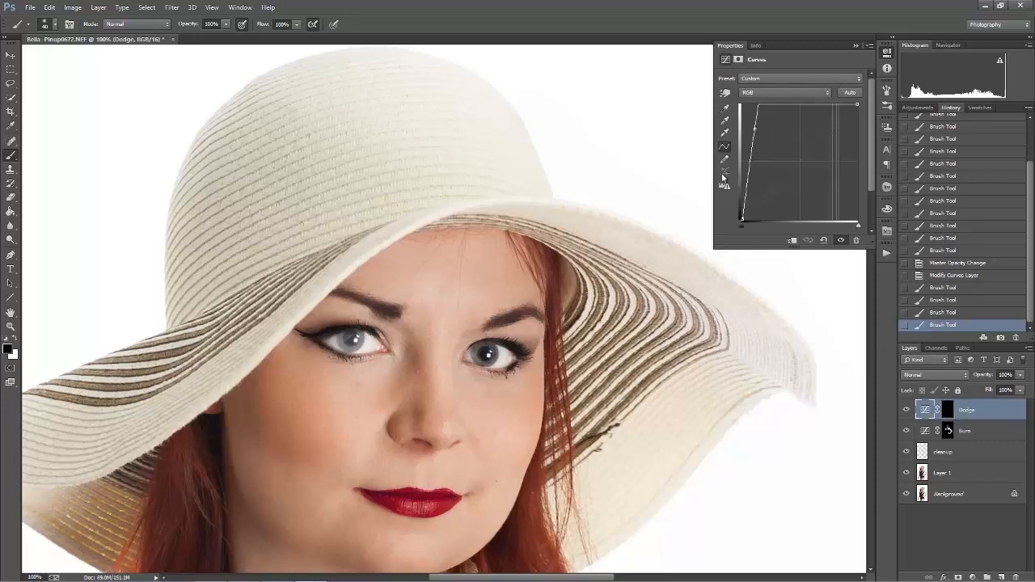
mouse_move(752, 127)
left_mouse_down()
mouse_move(795, 148)
mouse_move(768, 159)
mouse_move(784, 152)
left_mouse_up()
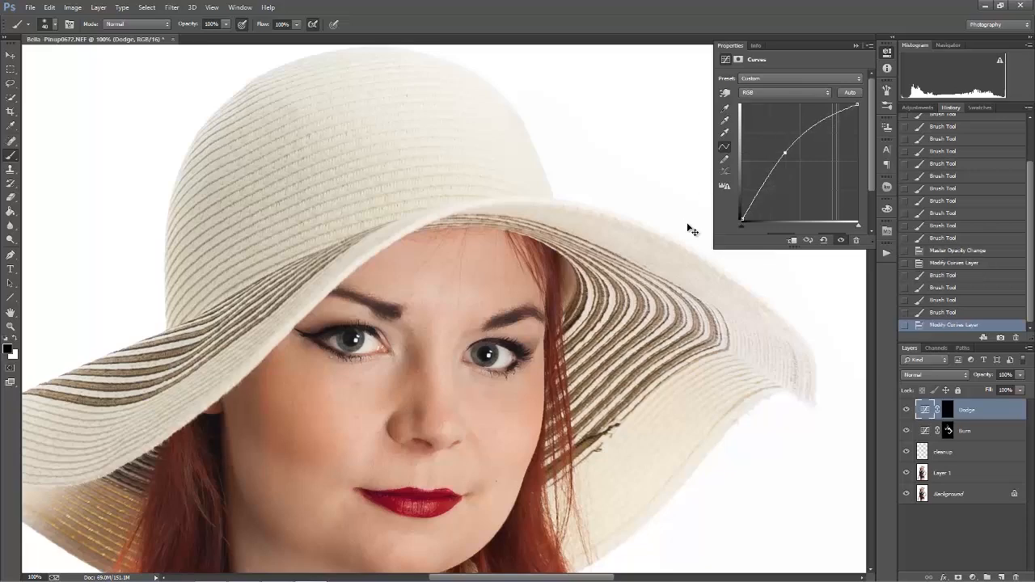
key("ctrl+0")
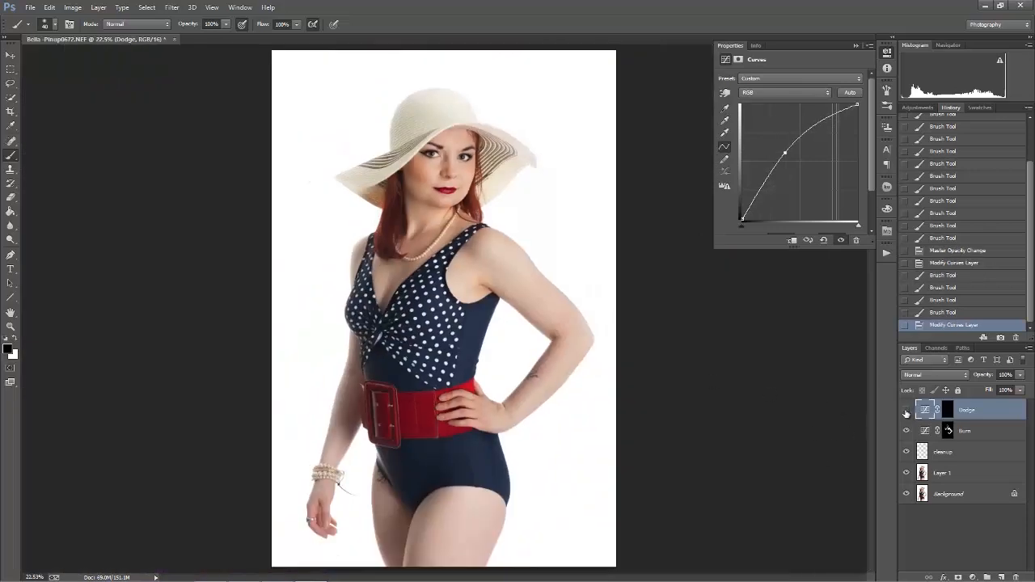
left_click(1018, 376)
Step: Compare the full portrait with the Dodge layer hidden and shown to judge the softened eye brightening
left_click(907, 411)
left_click(907, 411)
left_click(907, 411)
left_click(907, 411)
left_click(907, 410)
left_click(907, 411)
left_click(906, 411)
left_click(906, 410)
left_click(905, 412)
left_click(906, 411)
left_click(905, 412)
left_click(906, 412)
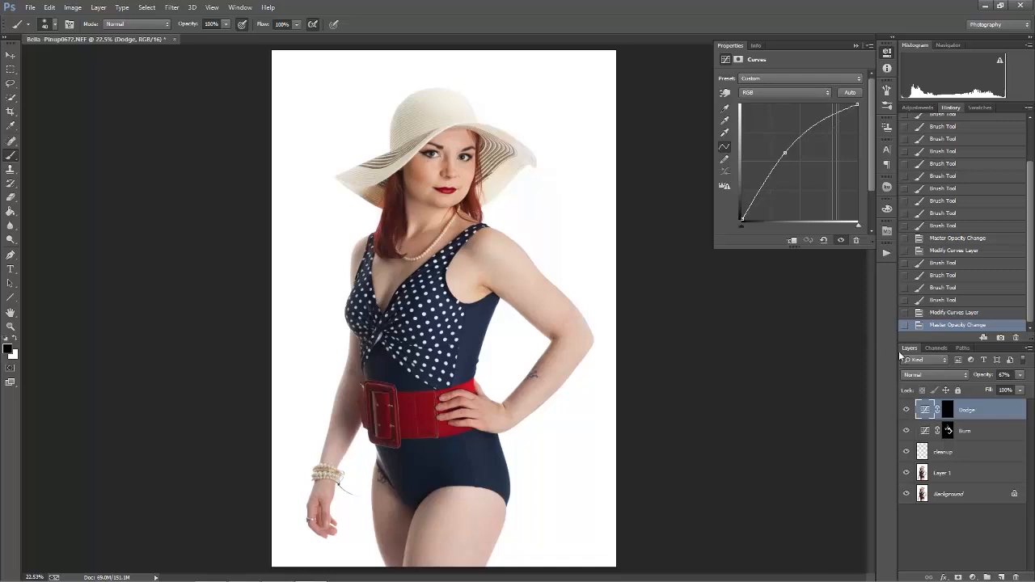
Step: Group the Dodge and Burn layers and name the group DodgeBurn
left_click(945, 437, "shift")
key("ctrl+g")
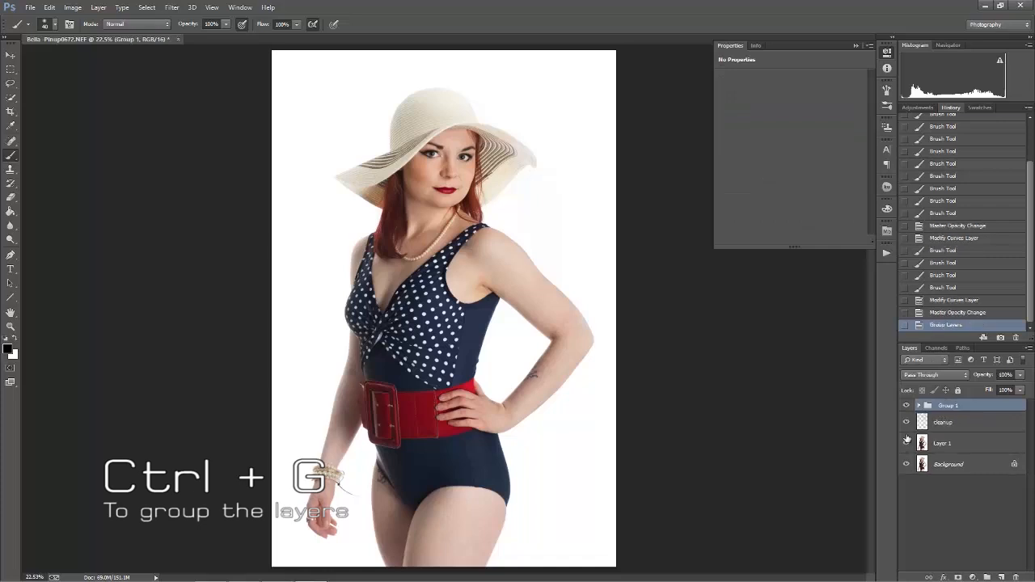
double_click(951, 405)
type("Dodge&Burn")
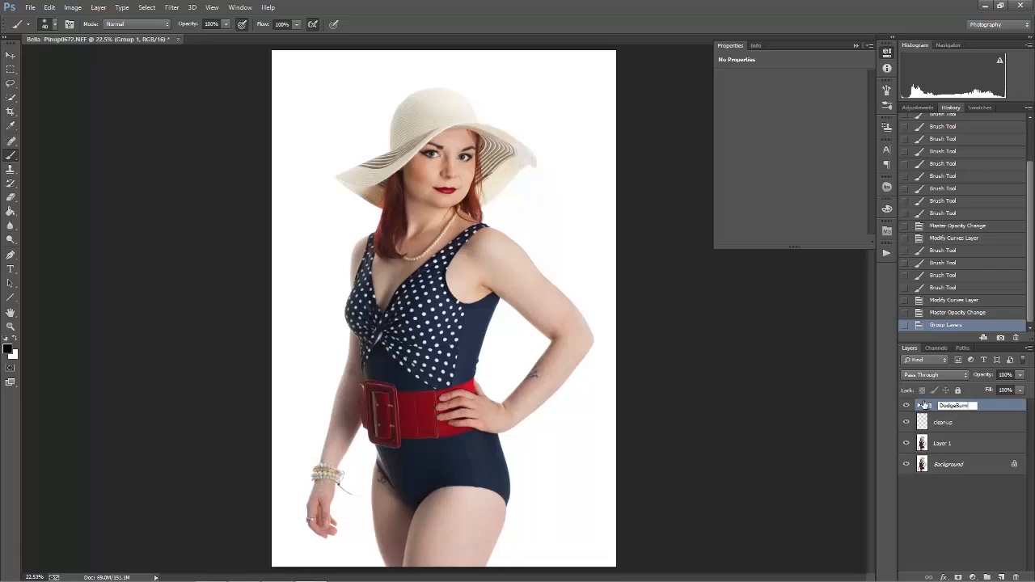
key("Return")
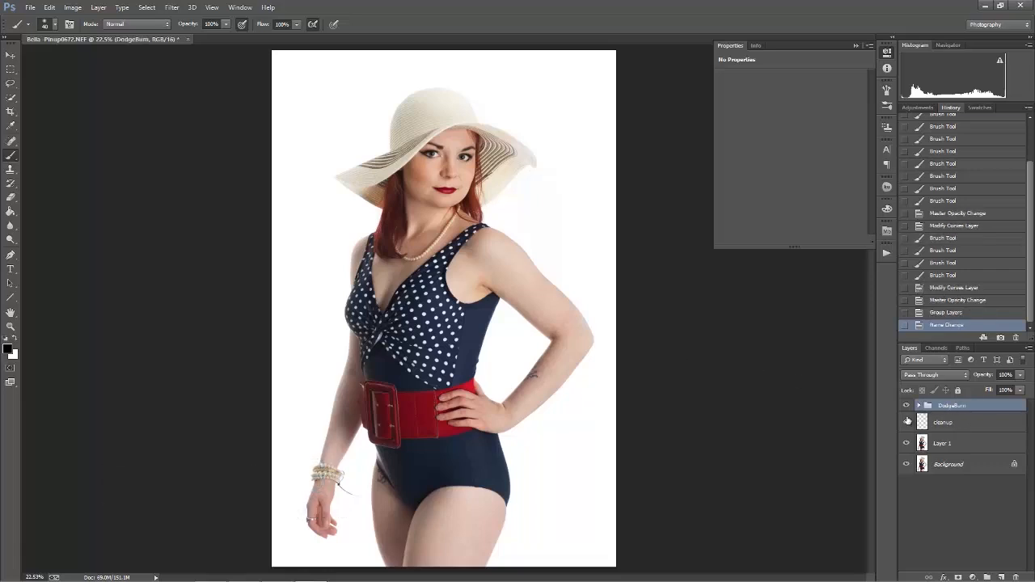
Step: Compare the portrait with the DodgeBurn group hidden and shown to judge the combined sculpting
left_click(906, 406)
left_click(906, 406)
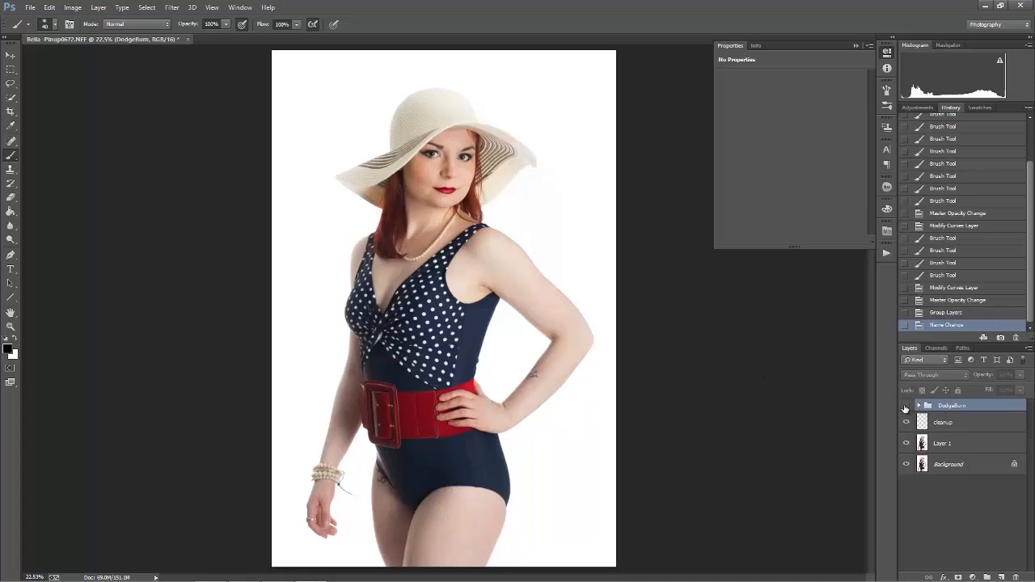
left_click(906, 406)
left_click(906, 407)
left_click(907, 409)
left_click(907, 411)
left_click(907, 409)
left_click(906, 409)
left_click(907, 410)
left_click(908, 410)
left_click(906, 409)
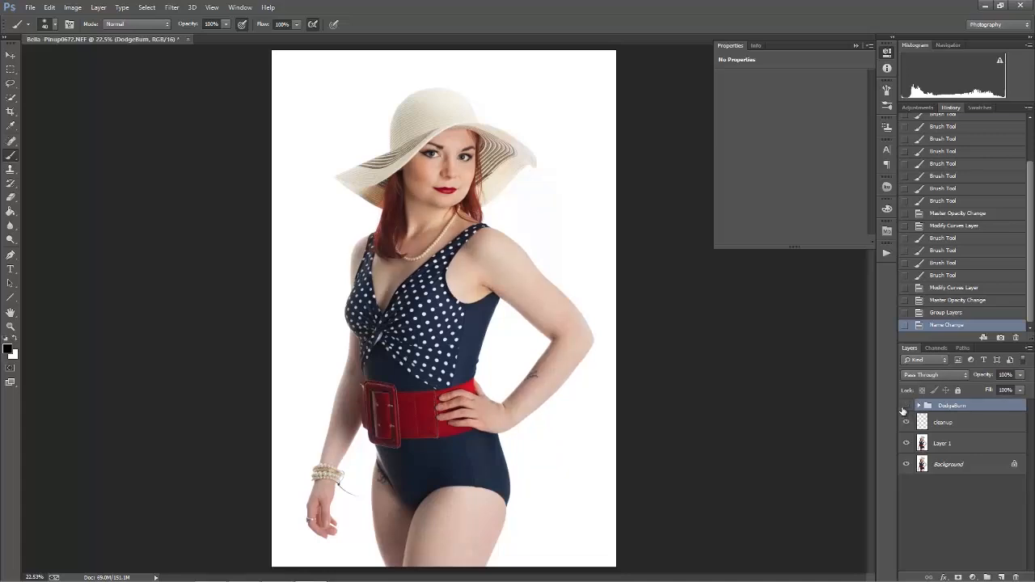
left_click(907, 409)
Step: Paint black at 28% brush opacity over the cheek, jaw and neck on the Burn mask, and set the Burn layer opacity to 80%
left_click(919, 405)
left_click(973, 444)
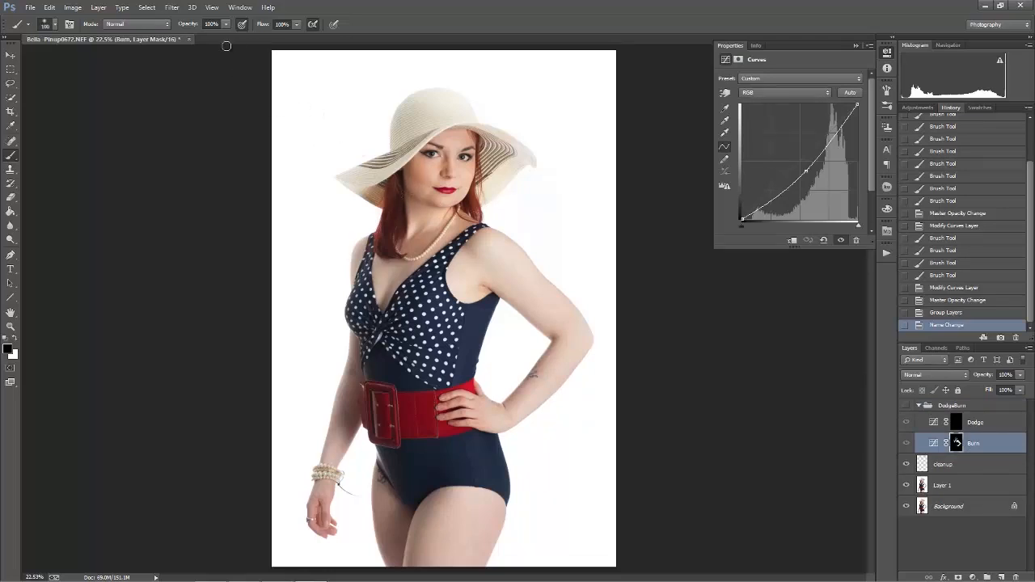
left_click_drag(226, 24, 186, 35)
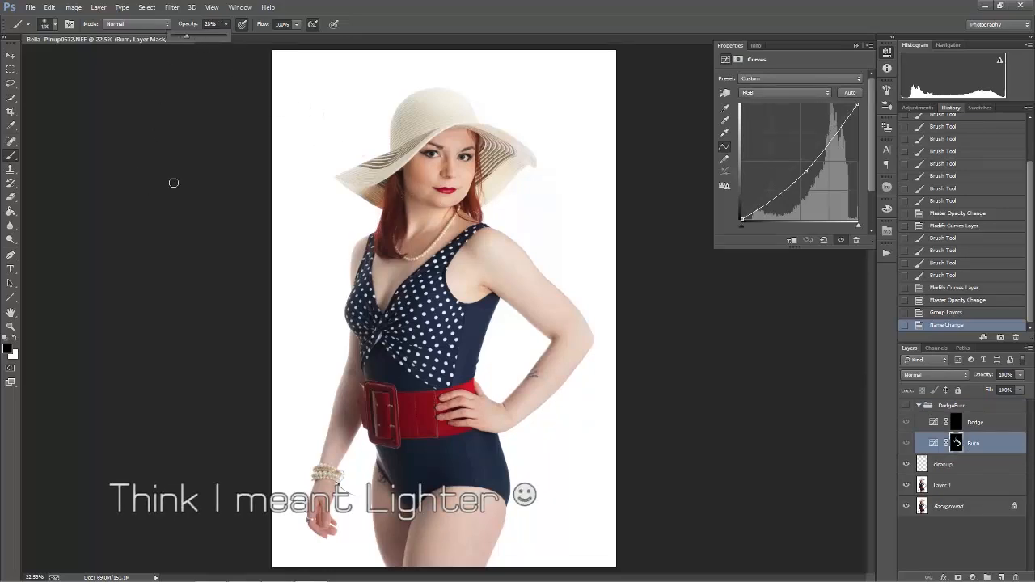
left_click(422, 189)
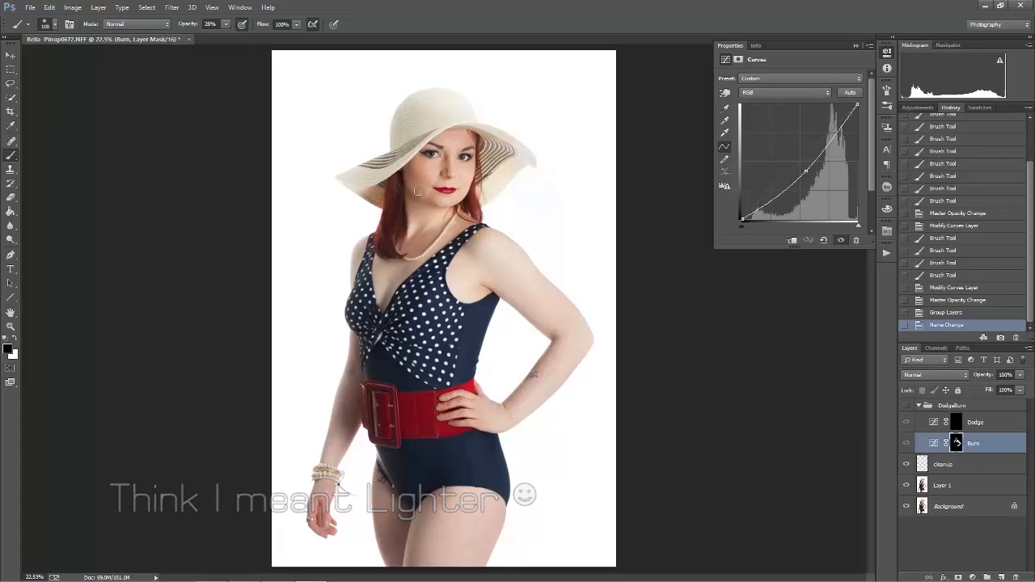
left_click_drag(420, 189, 399, 178)
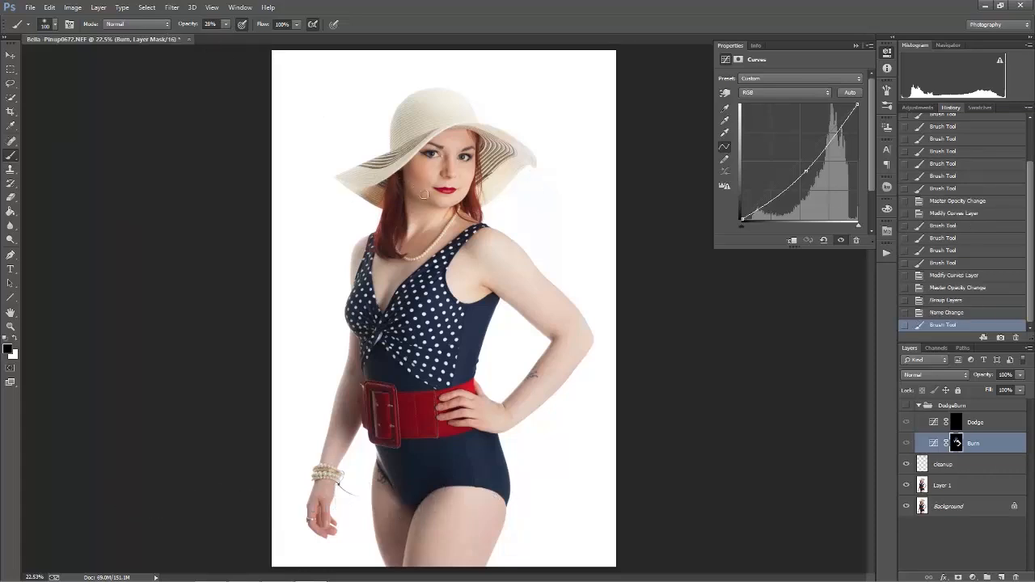
left_click_drag(444, 215, 436, 231)
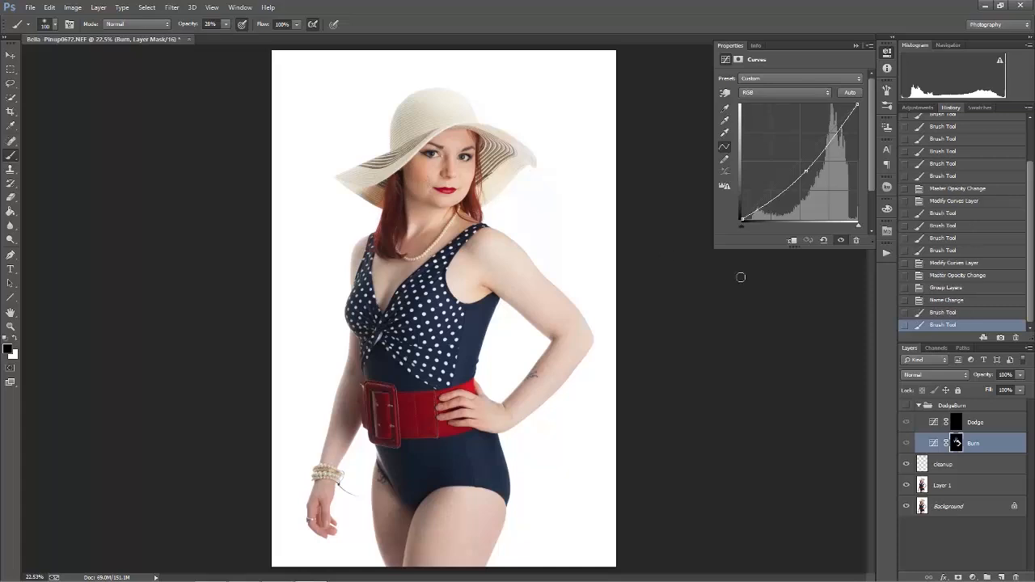
left_click_drag(1021, 377, 1009, 387)
Step: Compare the portrait with the DodgeBurn group and the Dodge layer hidden and shown to check the reduced burn
left_click(908, 407)
left_click(907, 406)
left_click(907, 407)
left_click(907, 407)
left_click(908, 407)
left_click(907, 407)
left_click(907, 407)
left_click(907, 407)
left_click(907, 407)
left_click(906, 411)
left_click(907, 412)
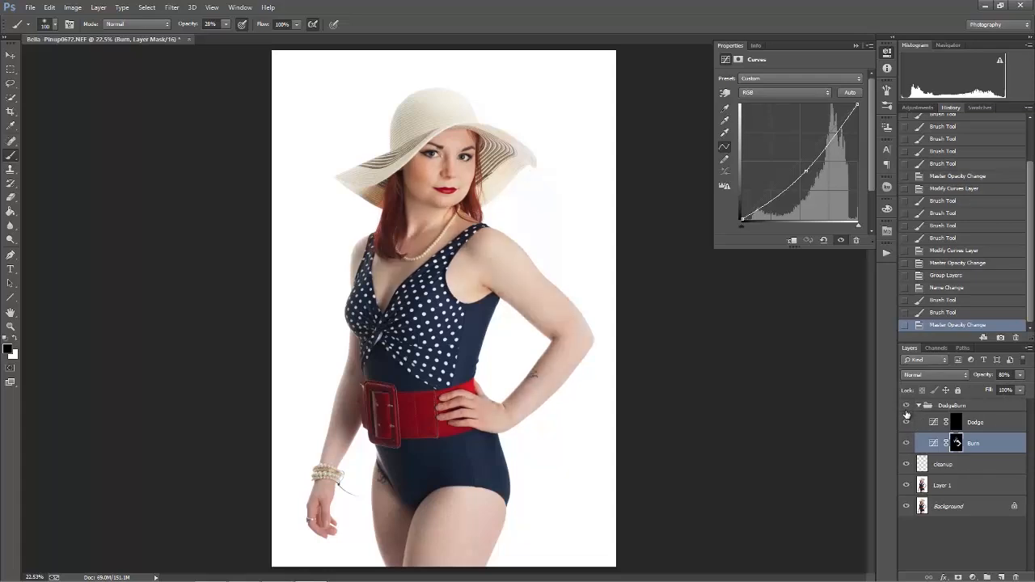
left_click(907, 412)
left_click(907, 412)
left_click(907, 414)
left_click(906, 414)
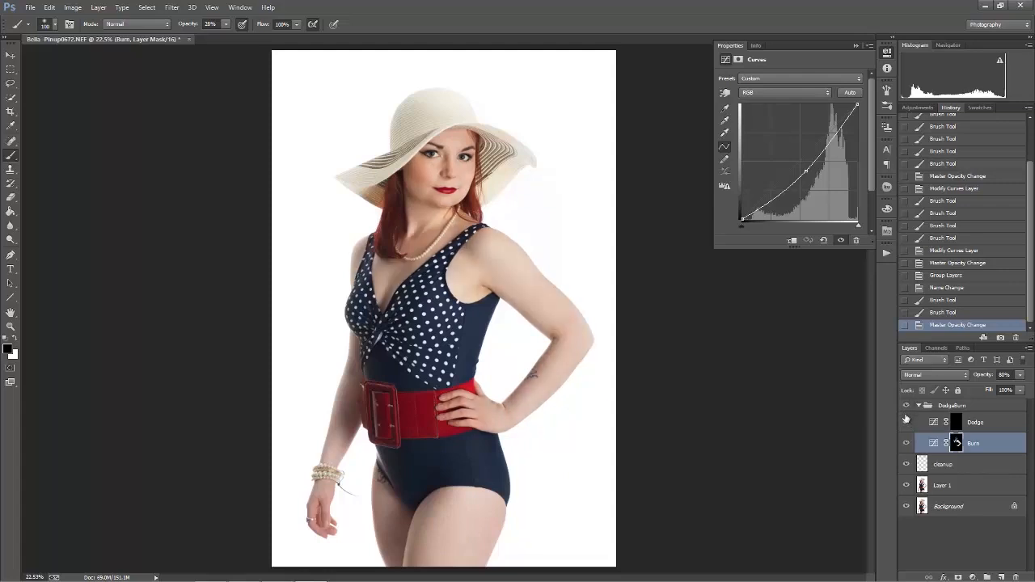